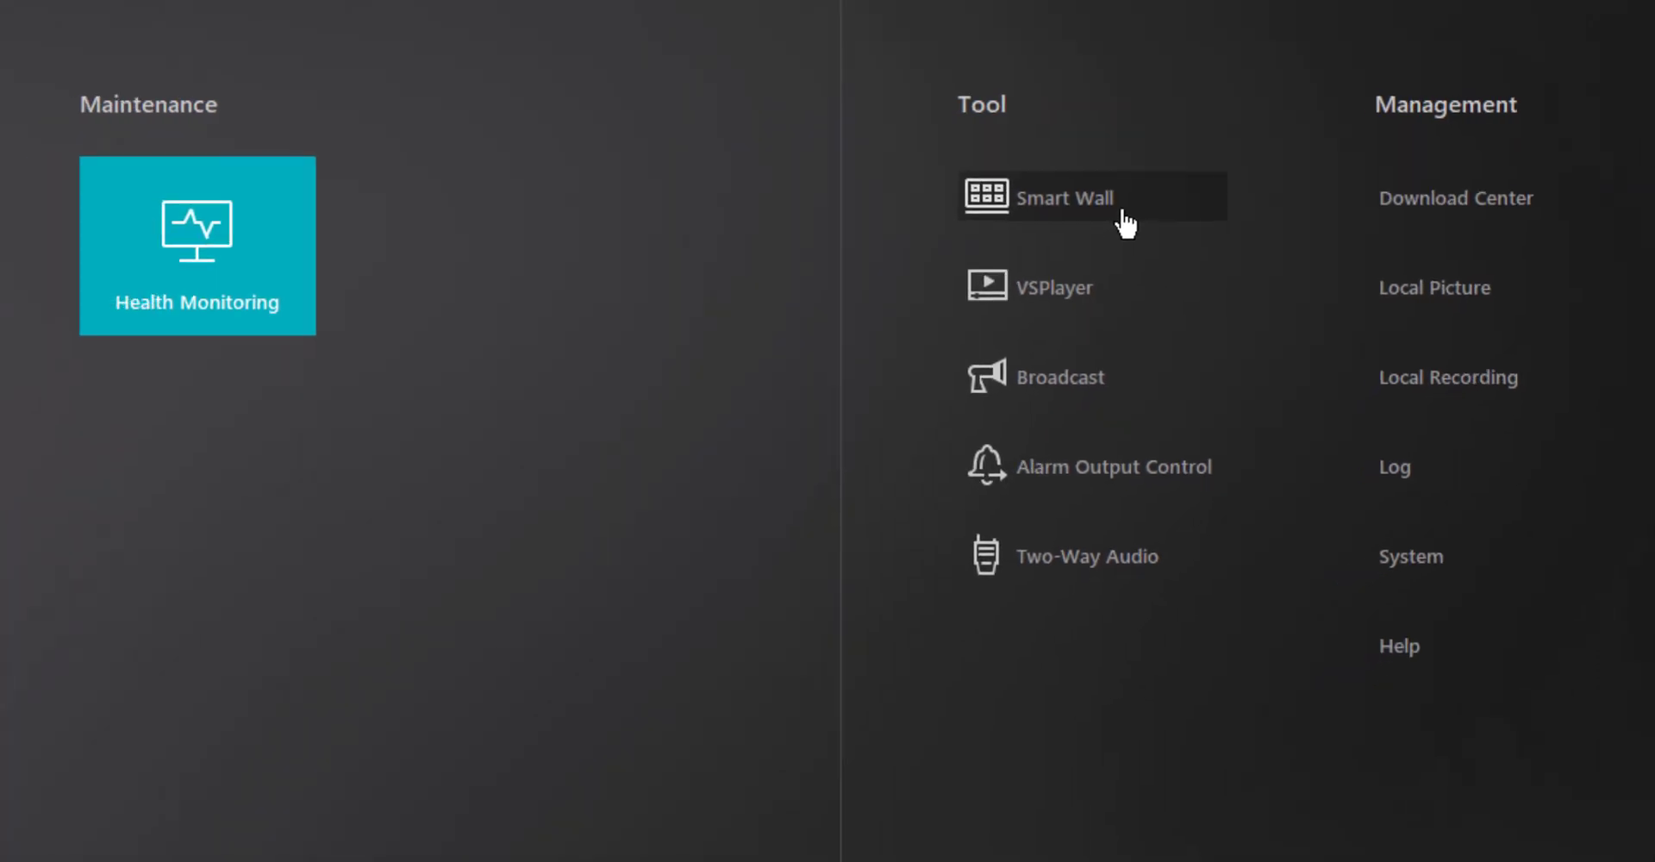
Open Smart Wall and preview the Demo NVR_DS-2DF8836IV-AELW camera in window 10.
click(1125, 223)
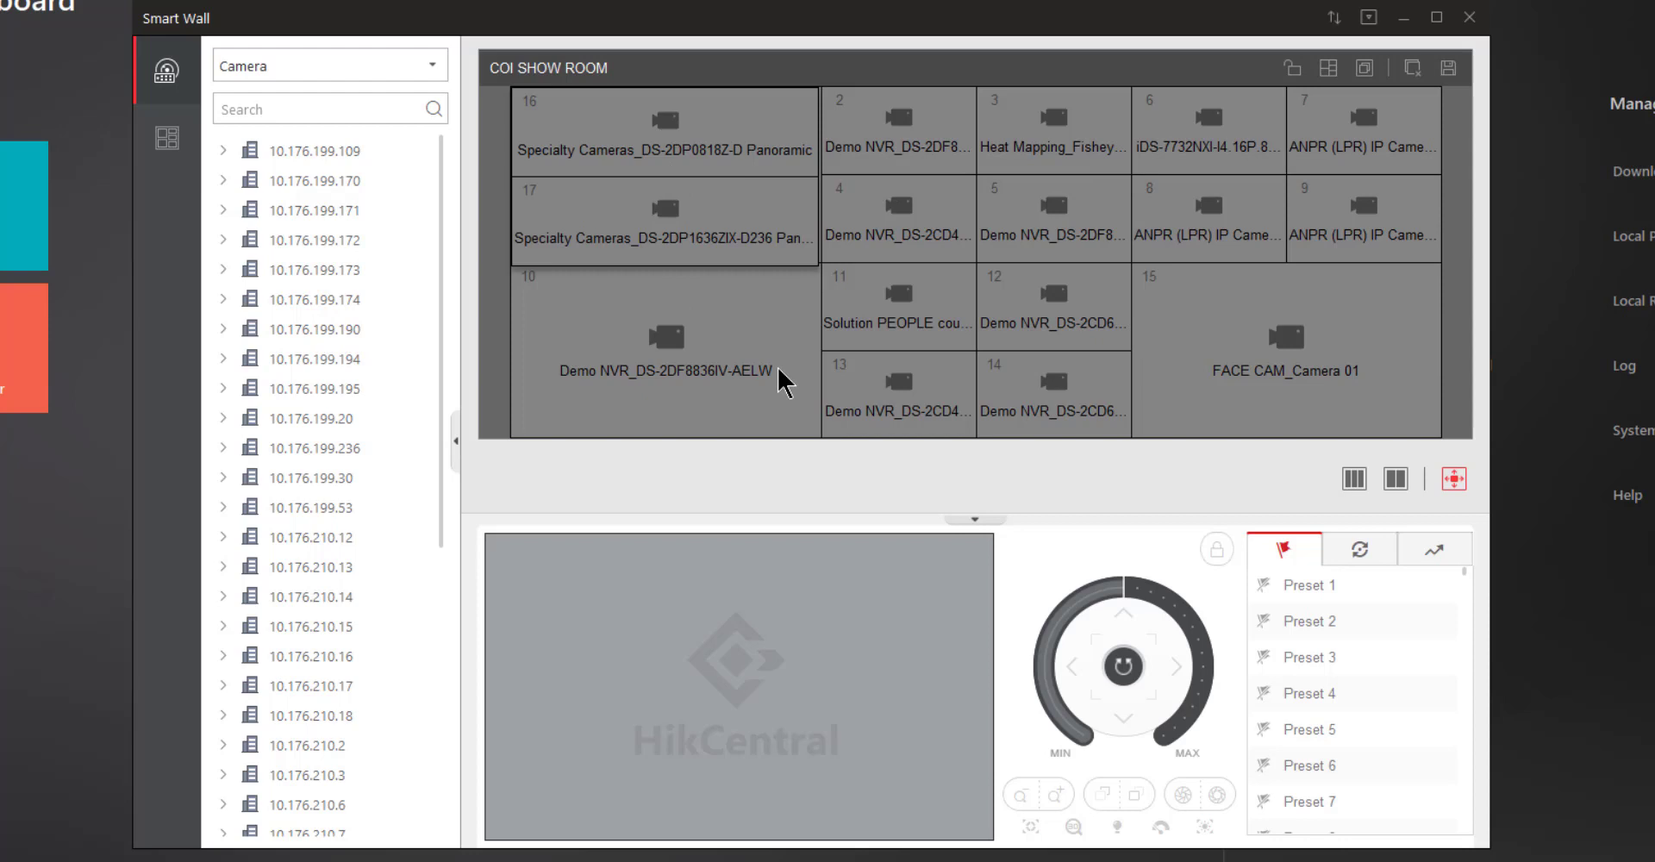
click(731, 360)
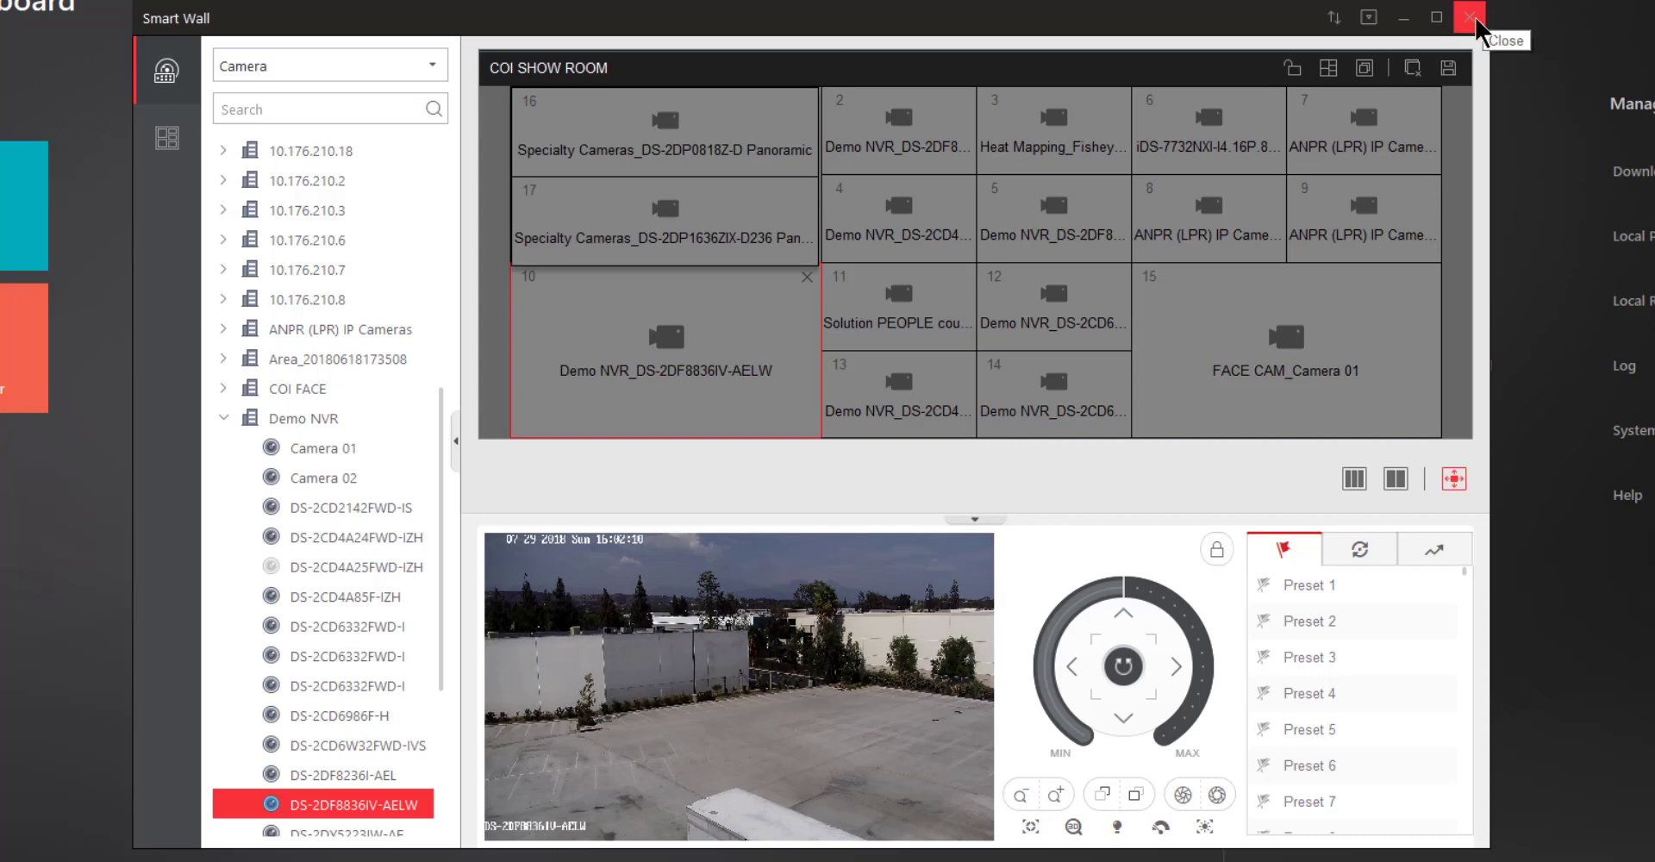
Close Smart Wall, launch VSPlayer and bring up its main menu.
click(1475, 19)
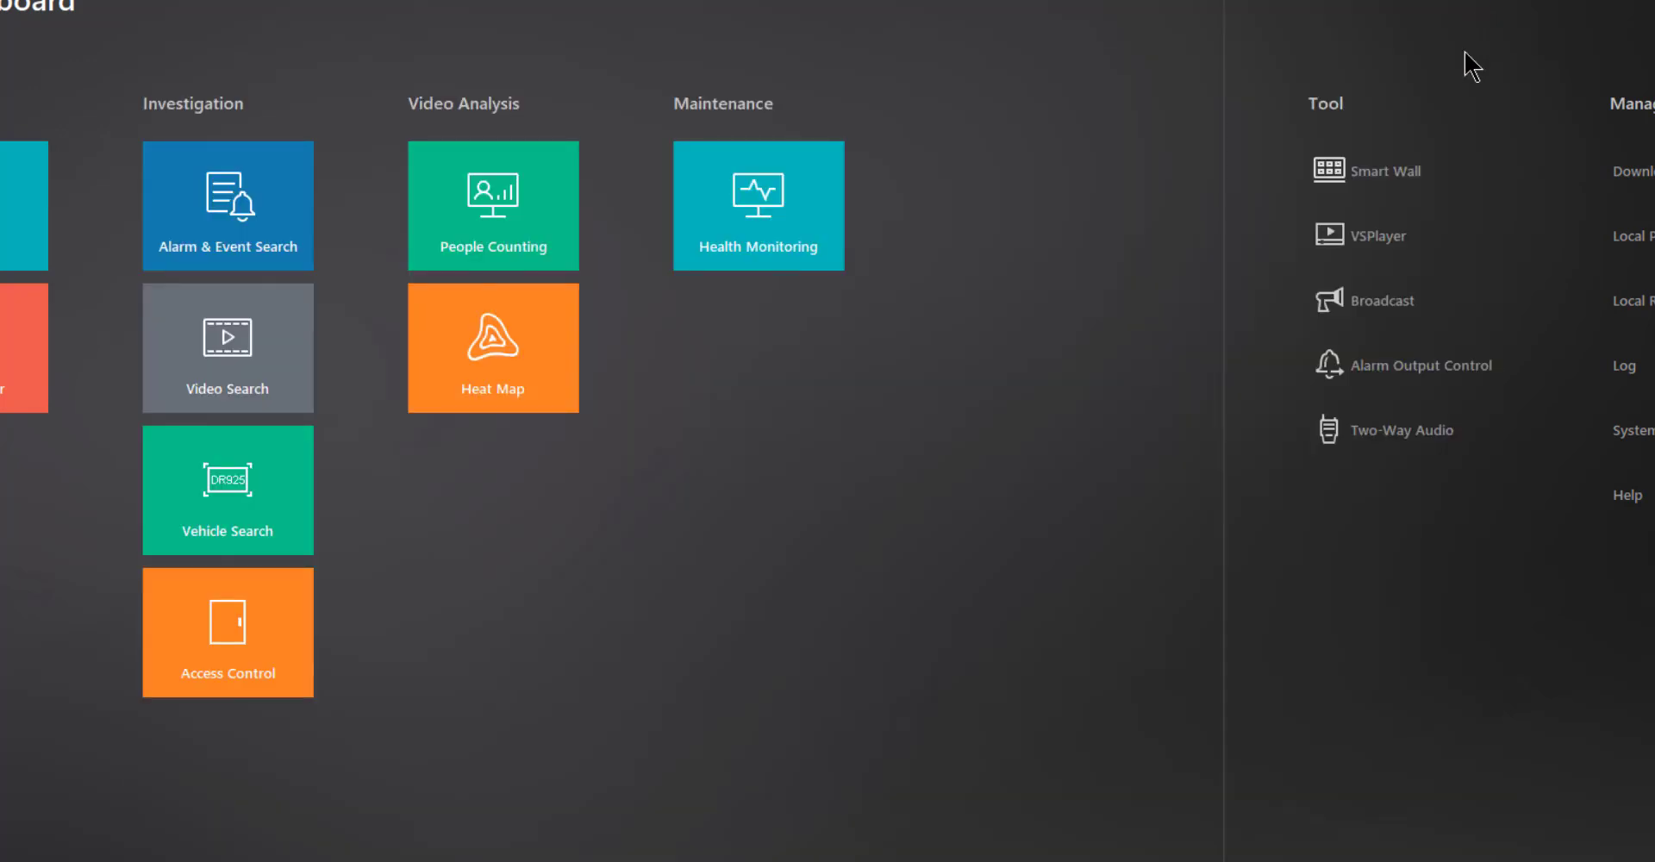
click(1389, 257)
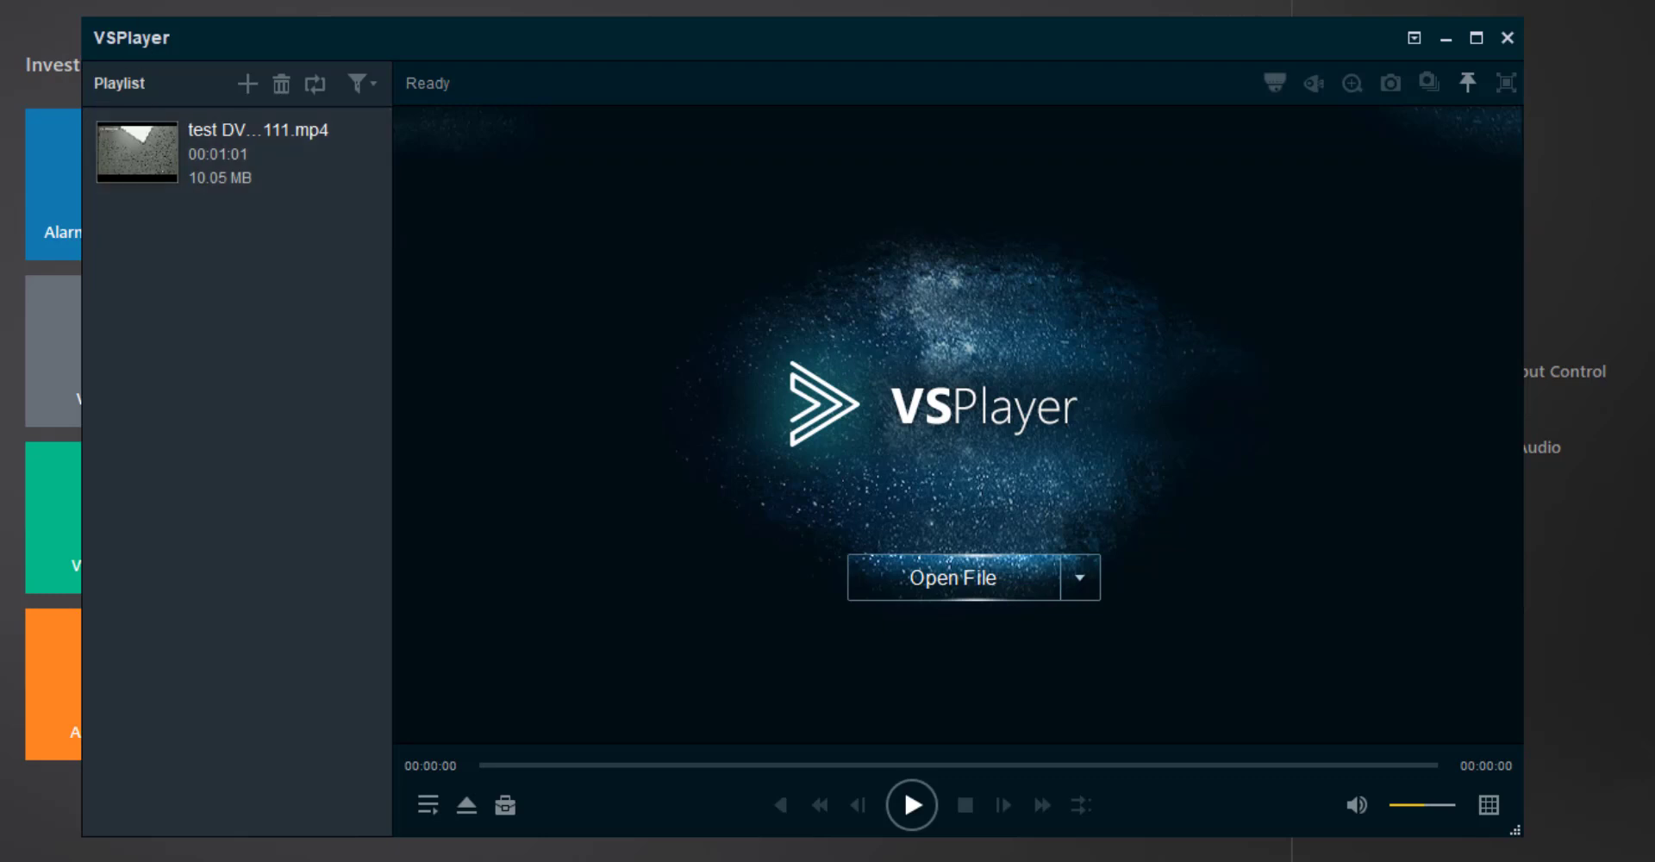
click(1413, 38)
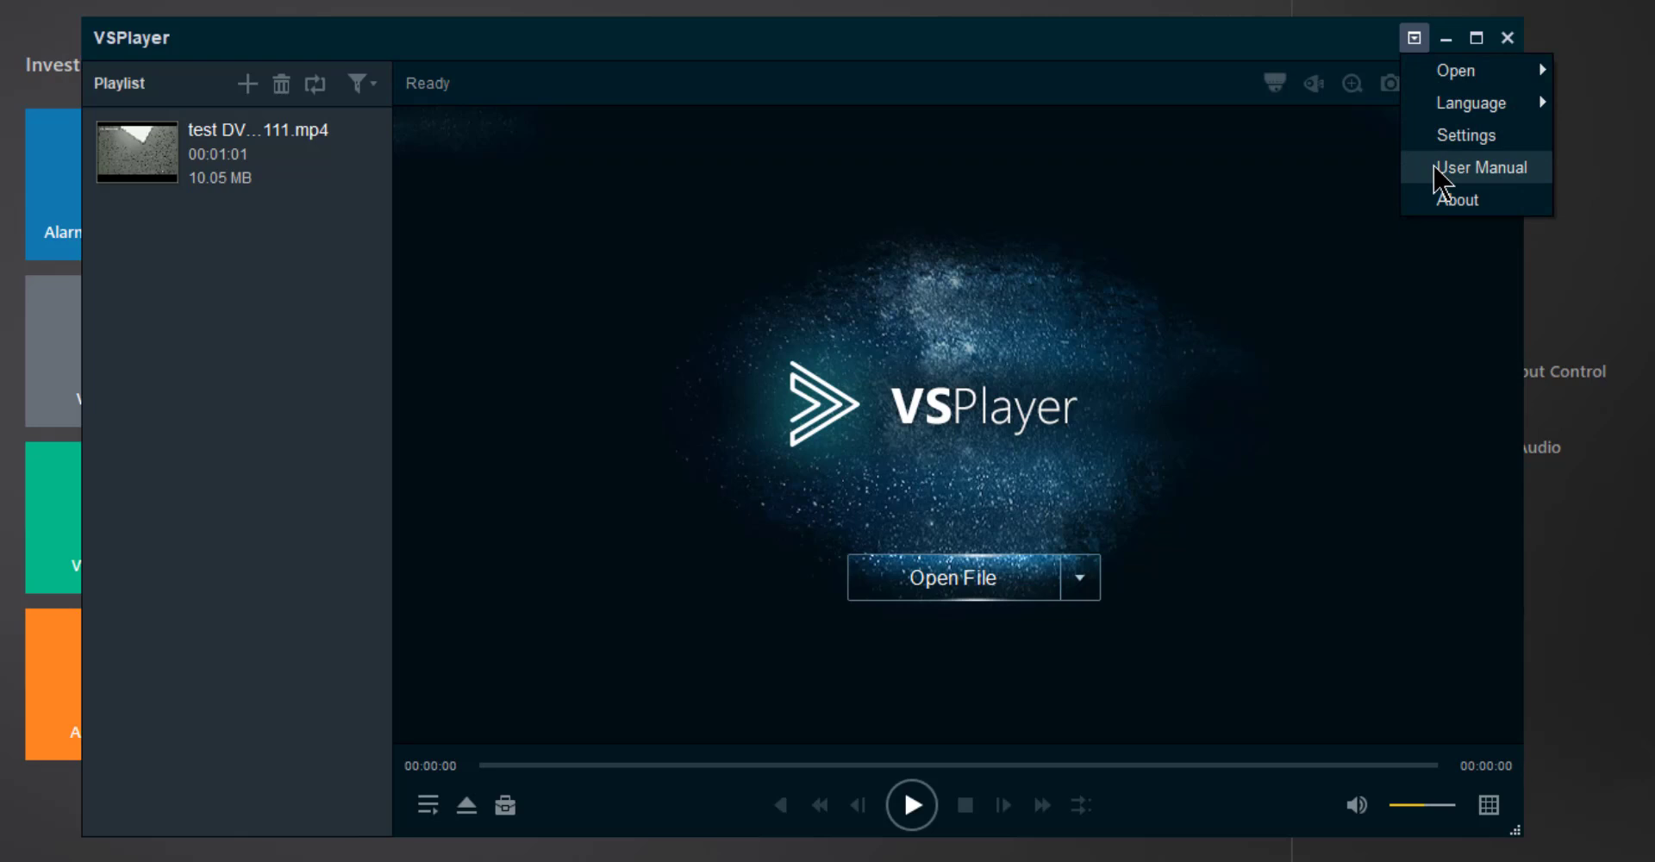
Open the VSPlayer user manual and jump to bookmark 3.1 Adding the Video Files.
click(1434, 168)
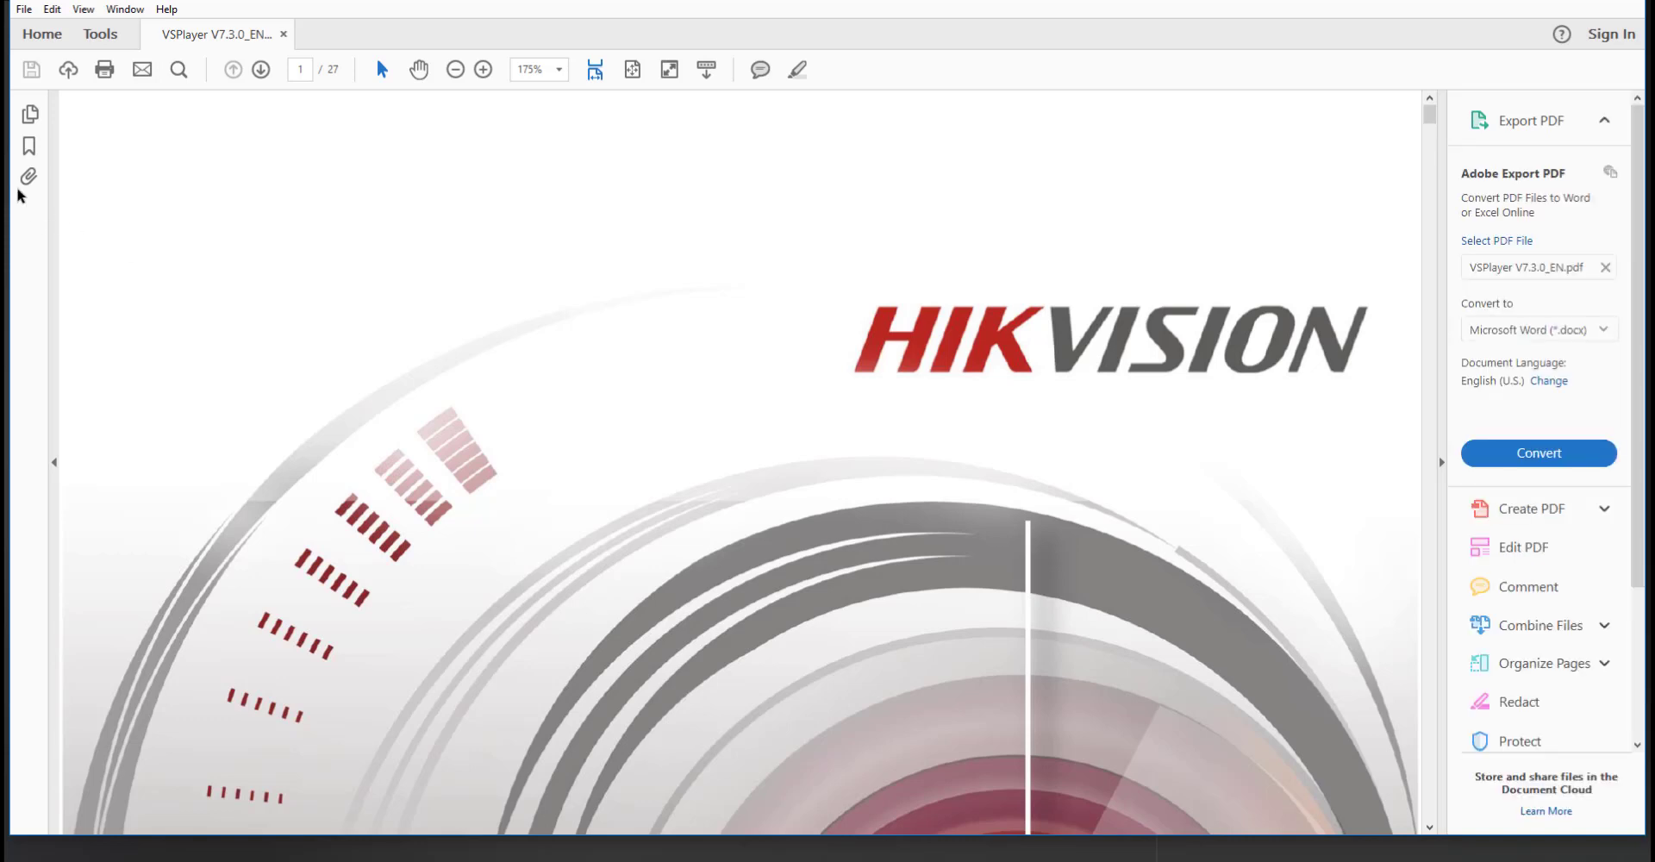
click(27, 148)
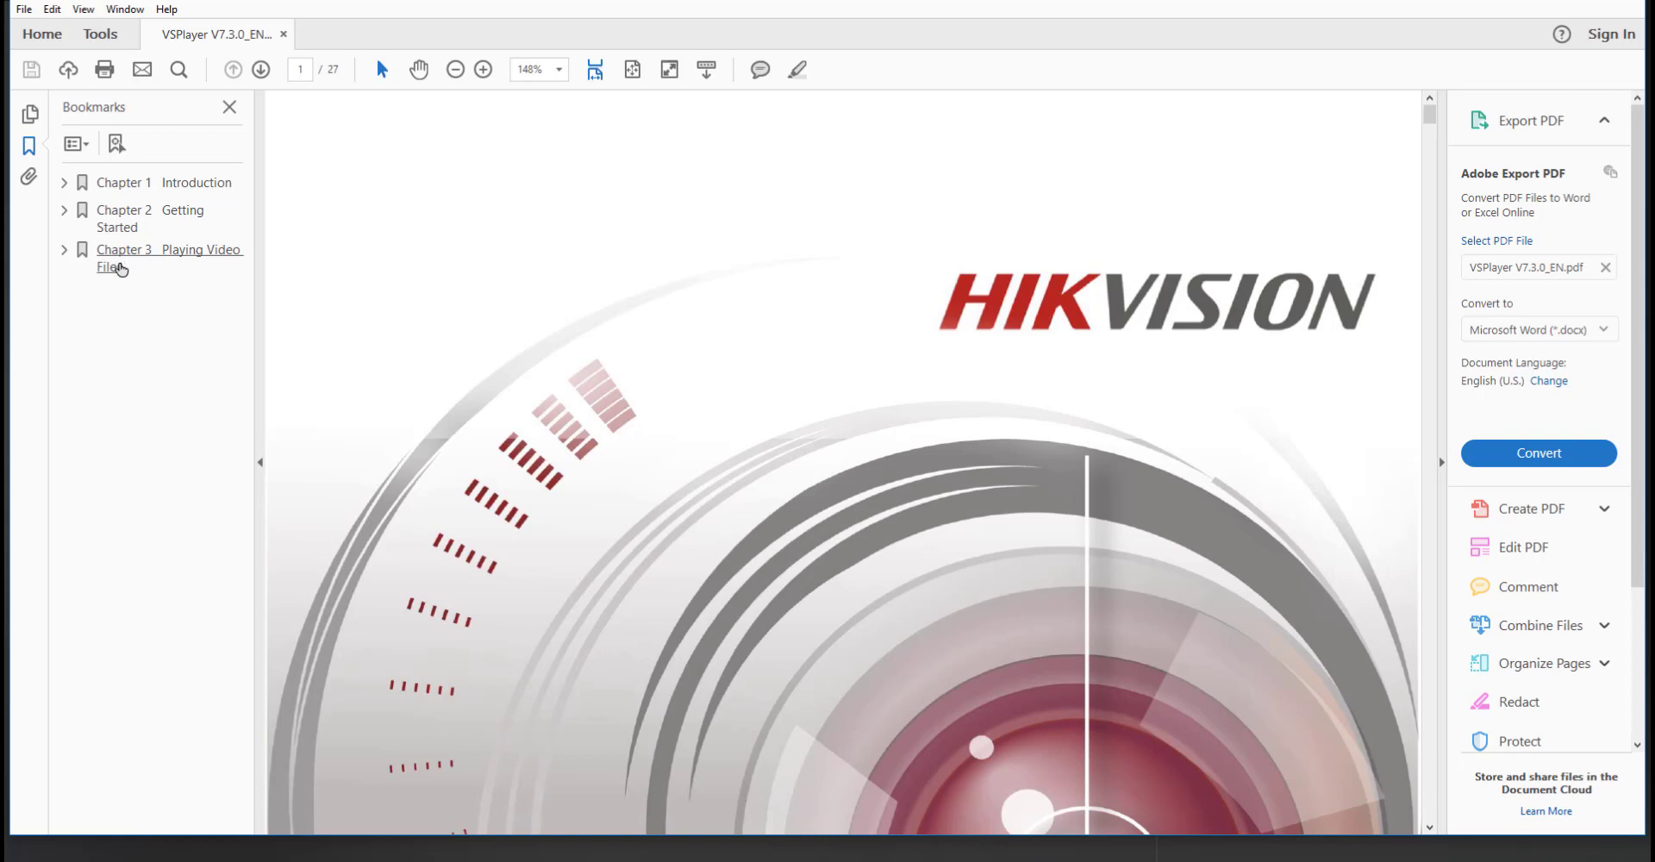
click(63, 184)
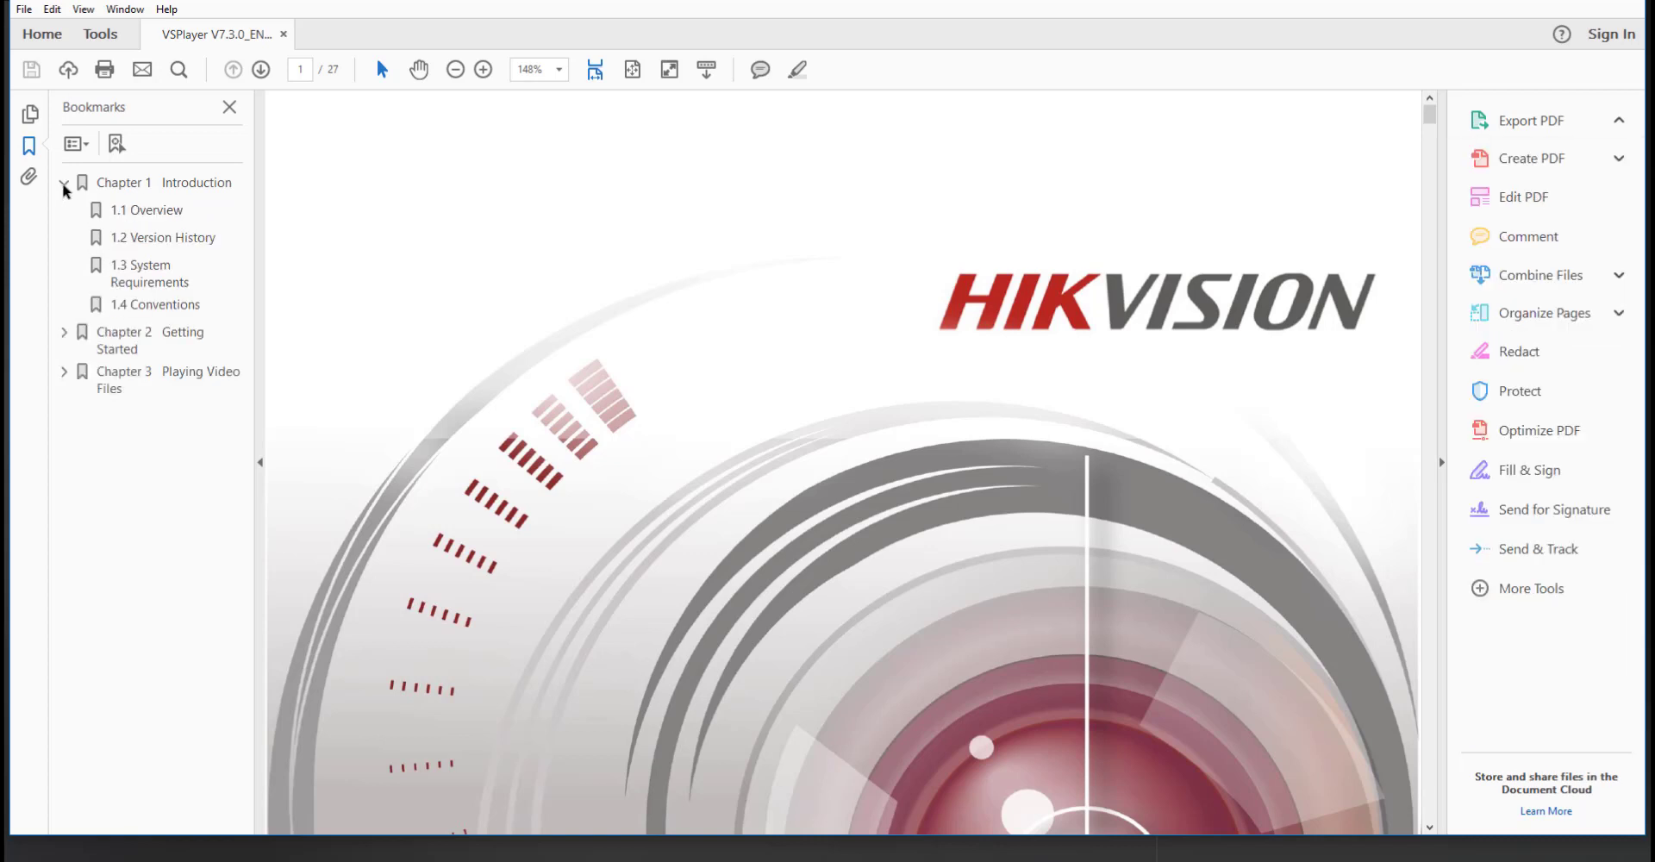
click(66, 333)
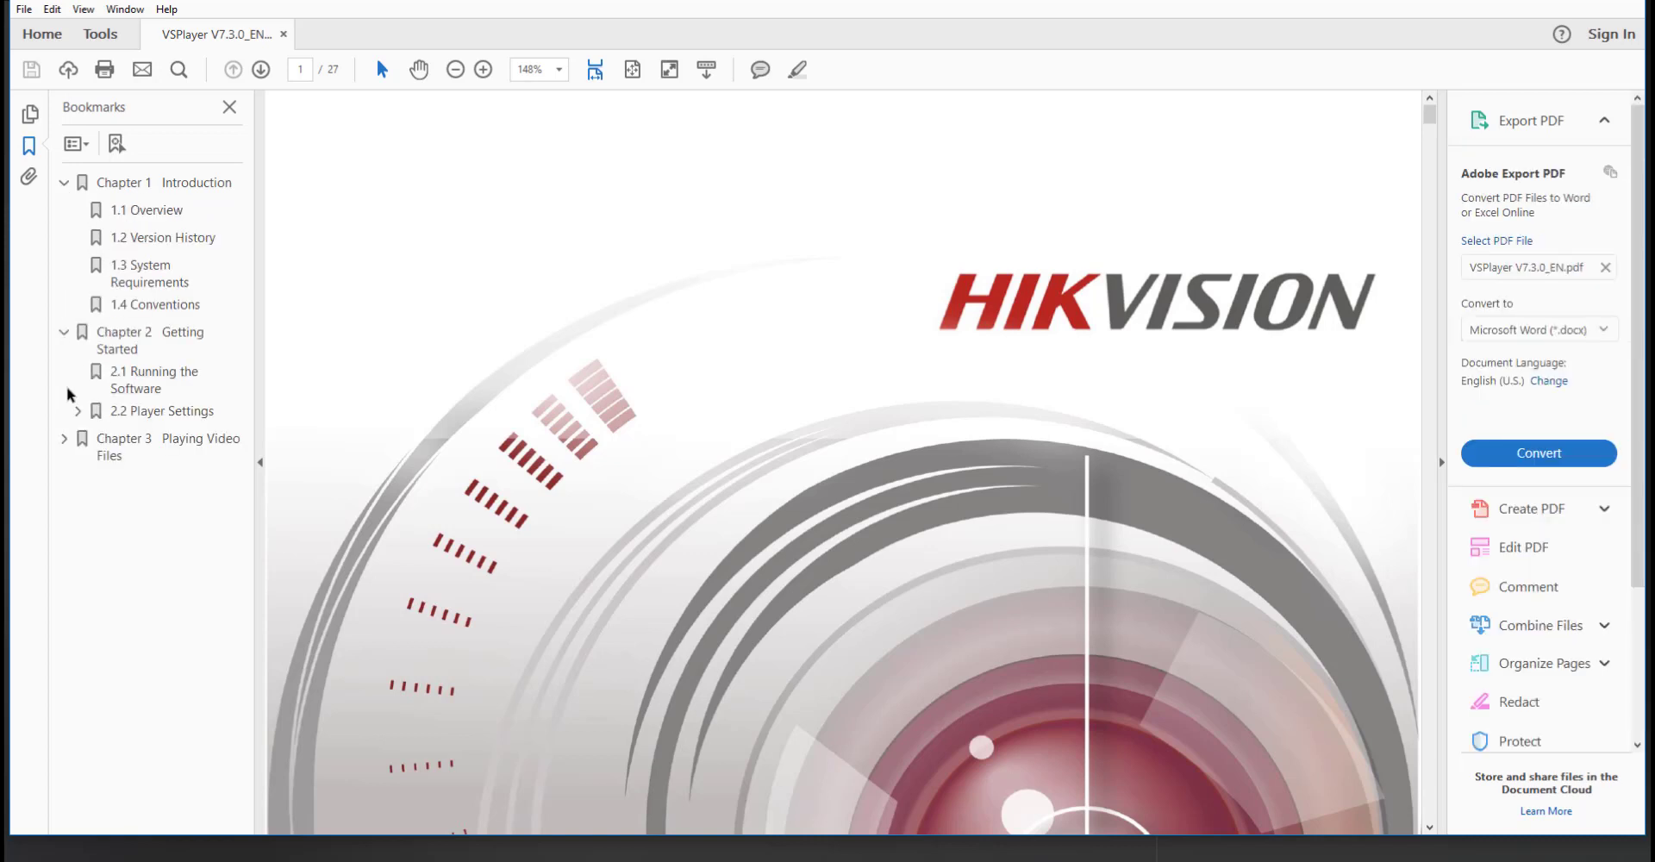
click(67, 439)
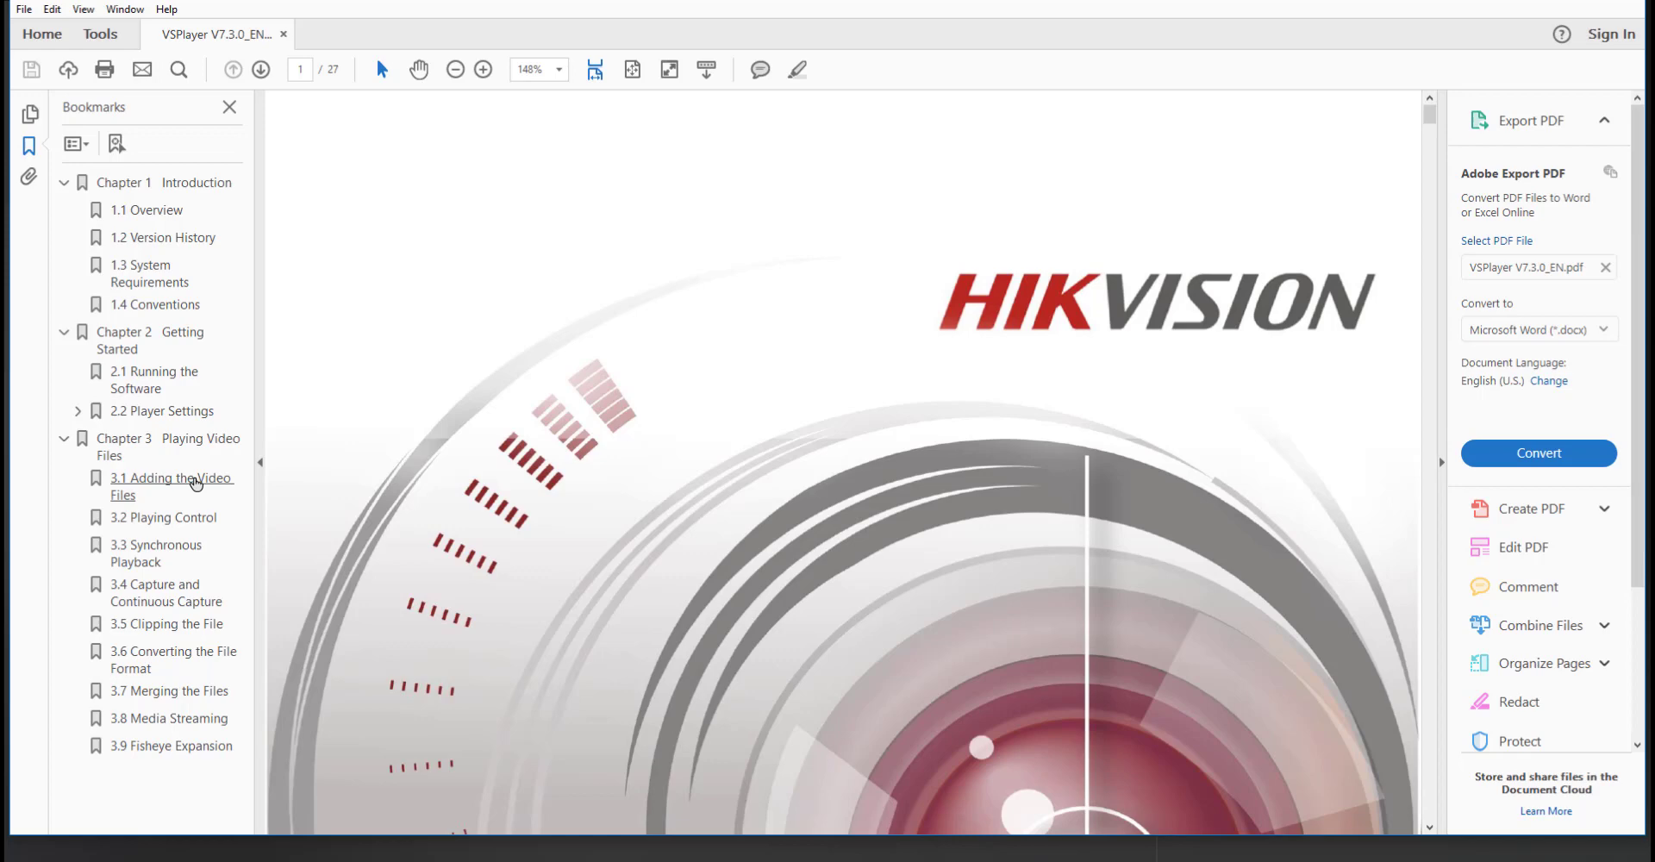
click(195, 484)
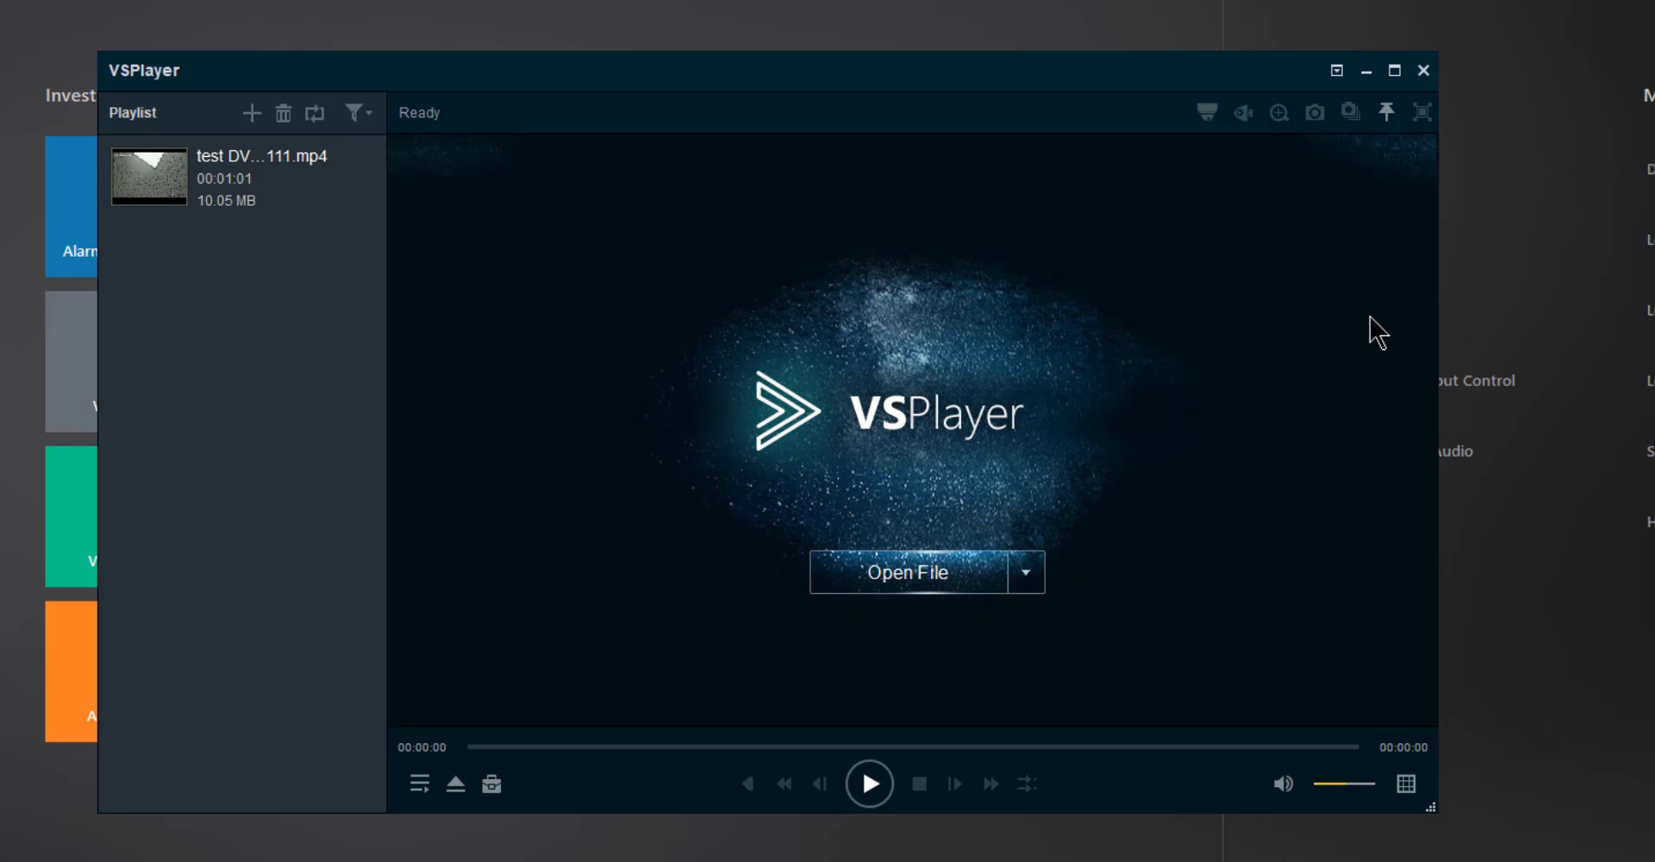
Close VSPlayer, open Broadcast and start broadcasting to all listed devices with Open All.
click(1431, 72)
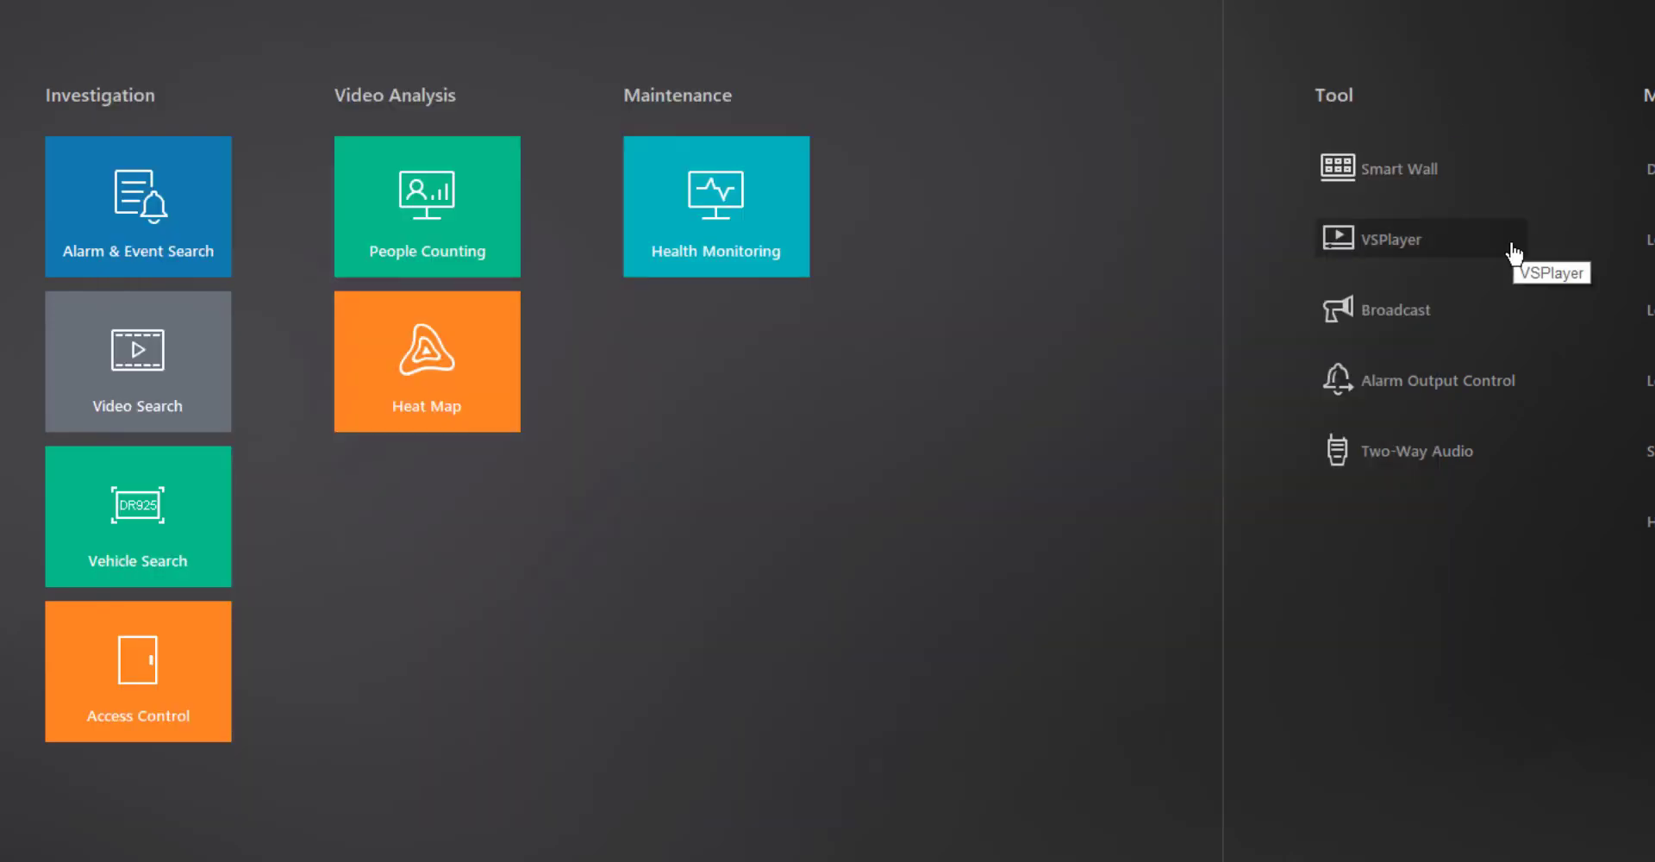
click(1516, 309)
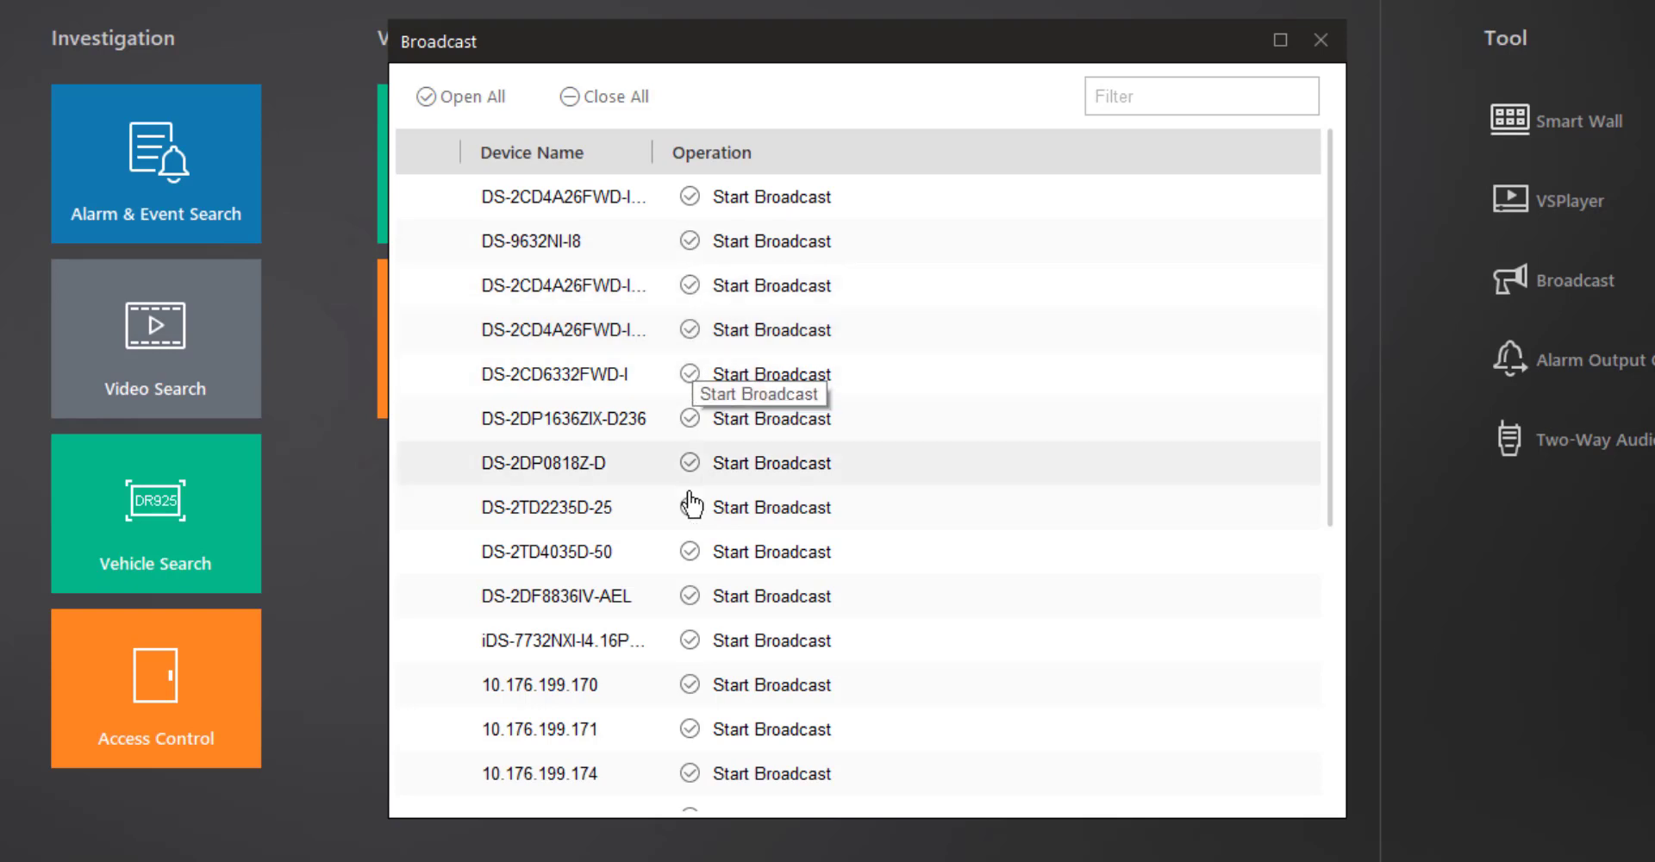
click(464, 97)
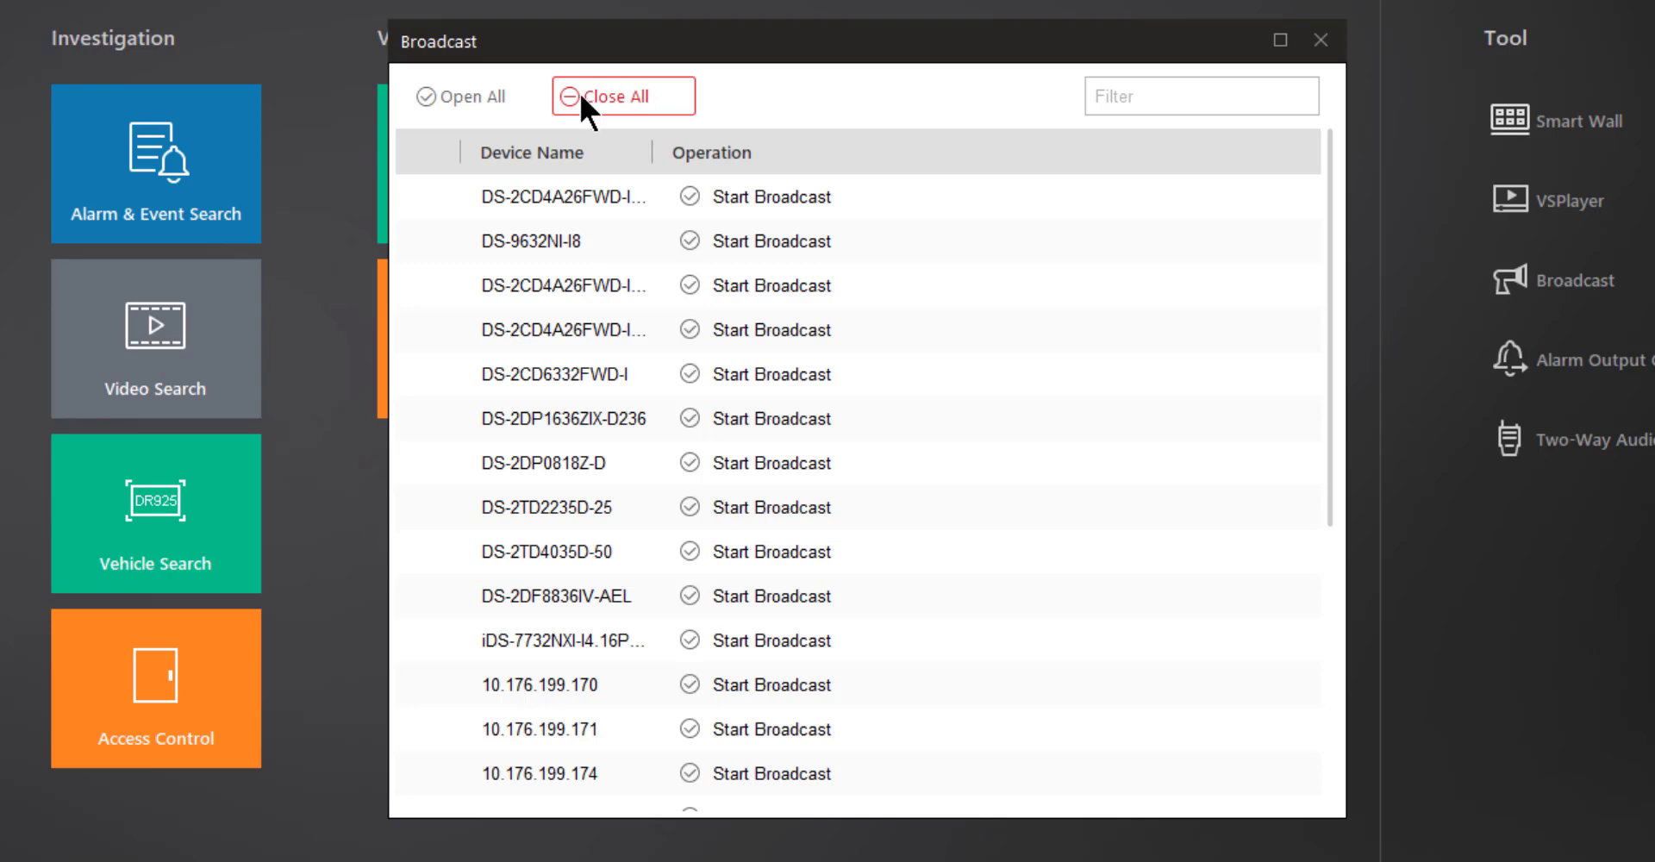
Close Broadcast and open Alarm Output Control for device 10.176.199.170.
click(1334, 32)
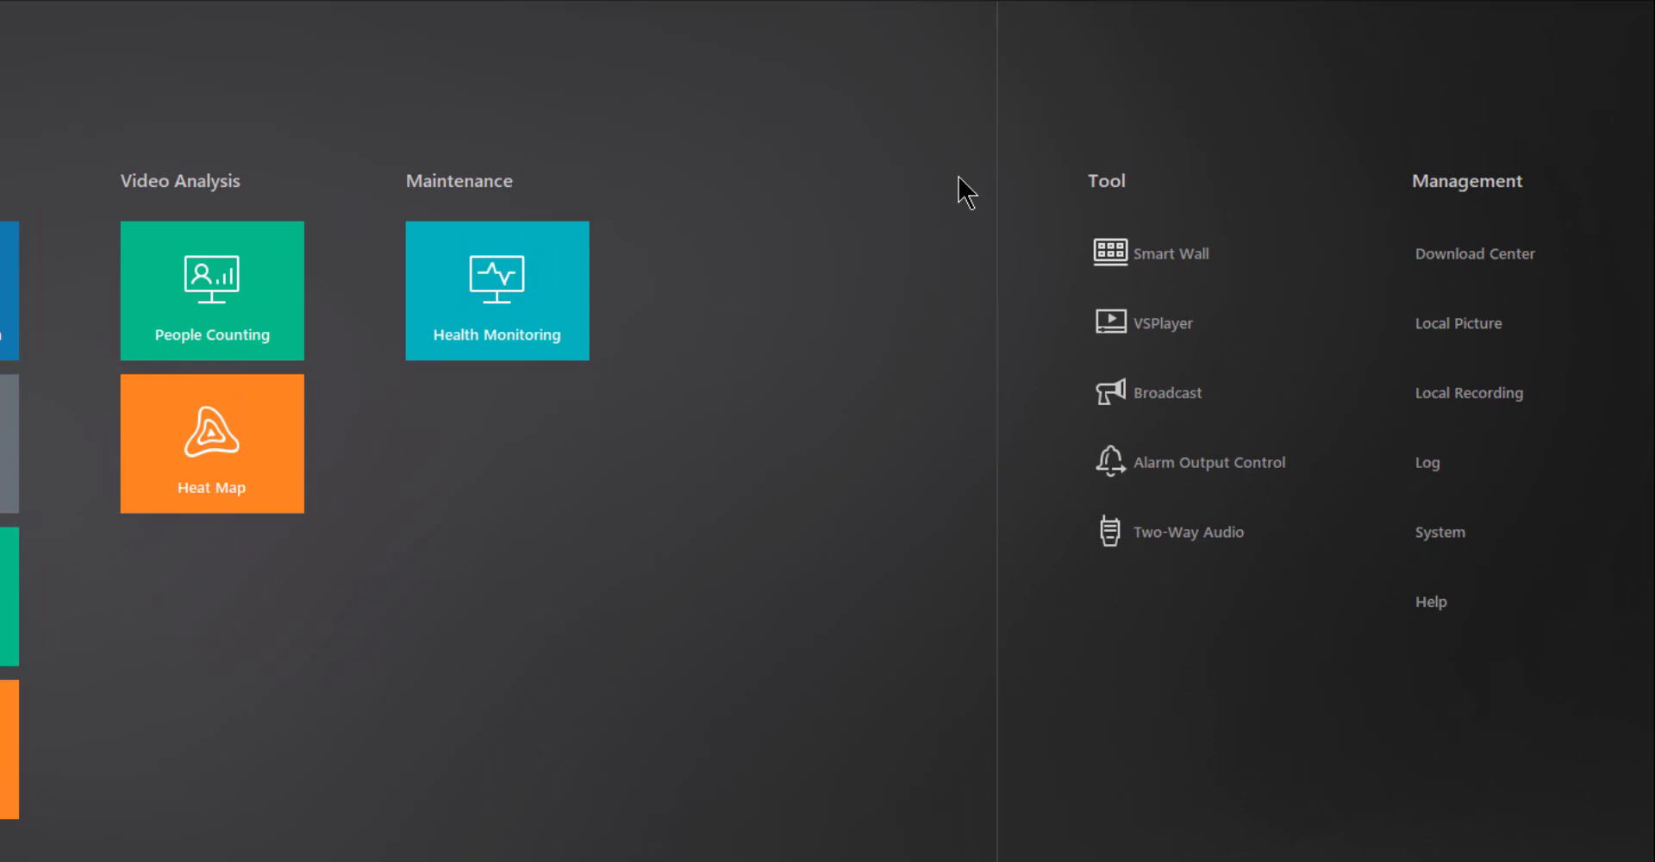
click(1285, 479)
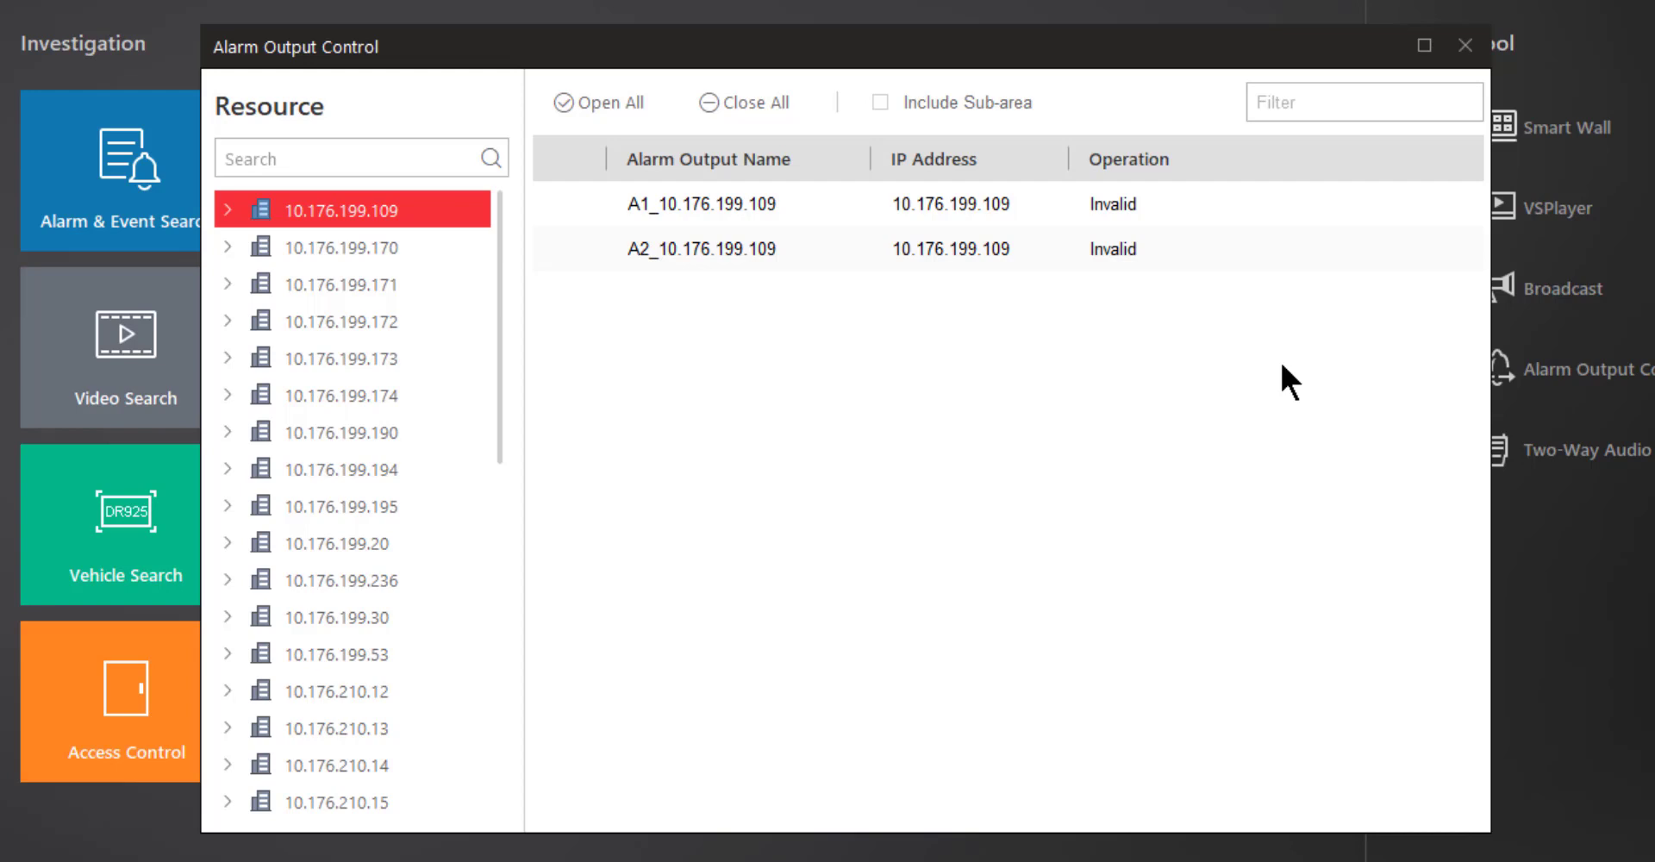
click(254, 282)
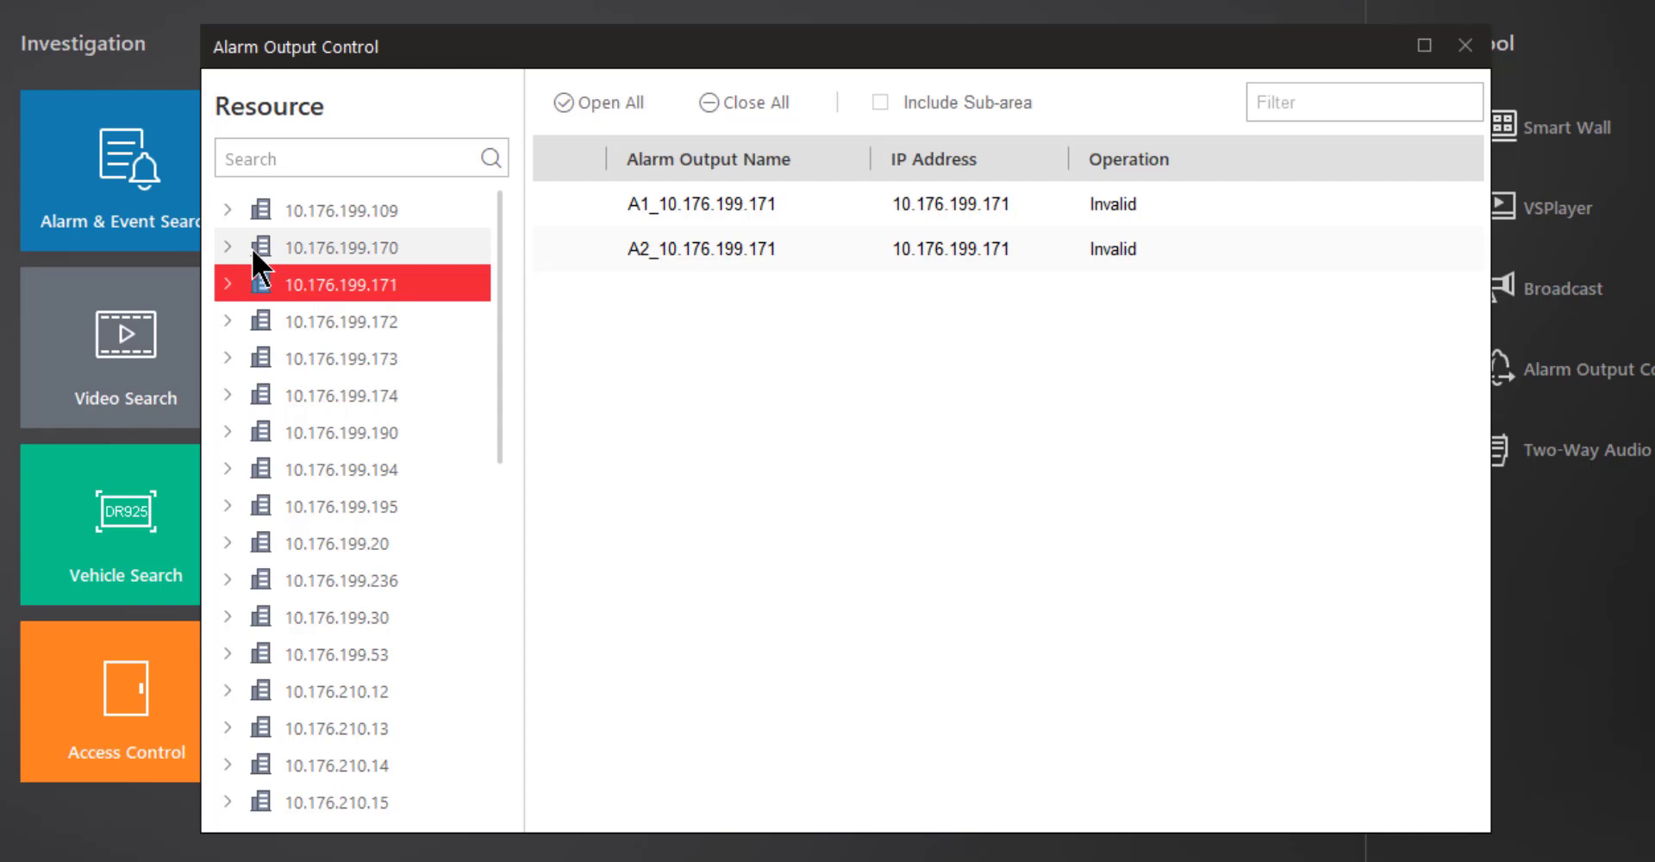
click(248, 246)
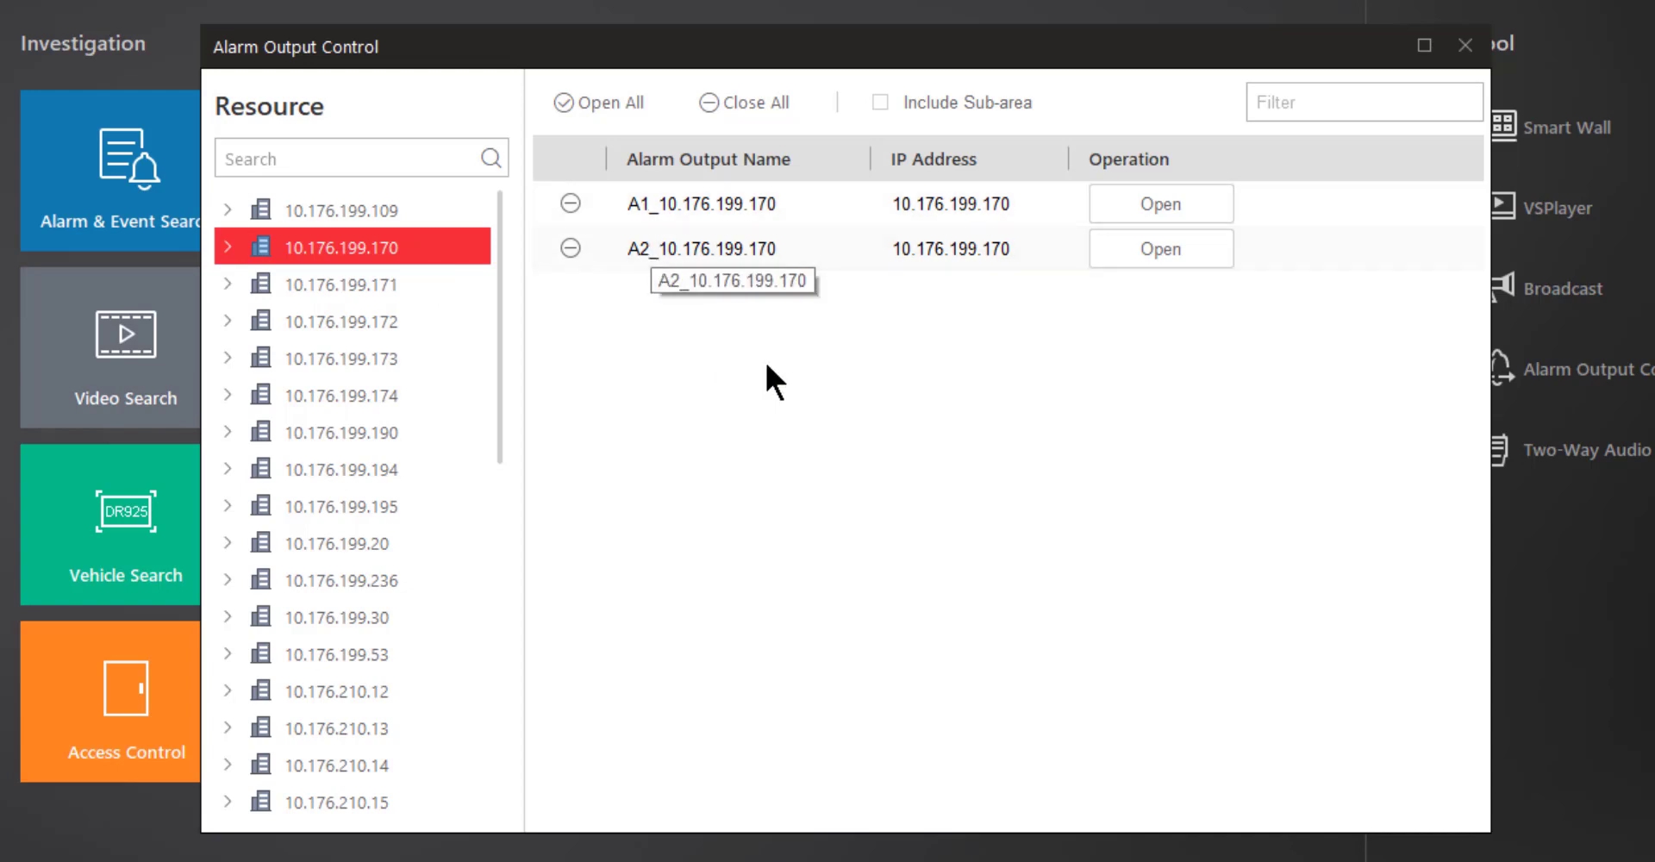
Switch alarm outputs A1 and A2 on, then off, and close the window.
click(1157, 220)
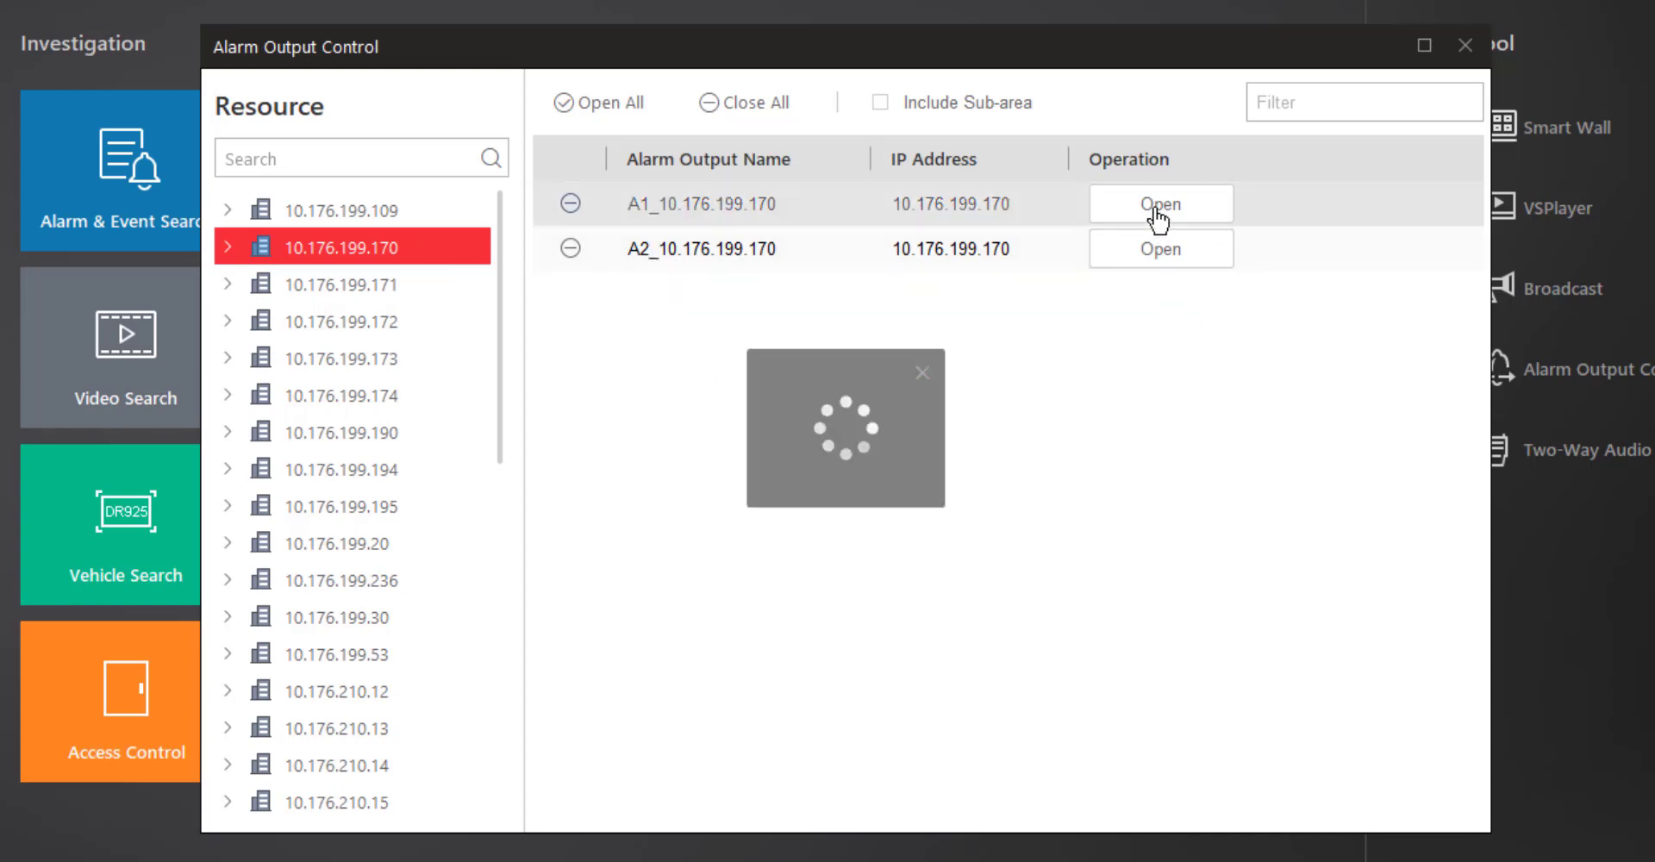
click(1179, 258)
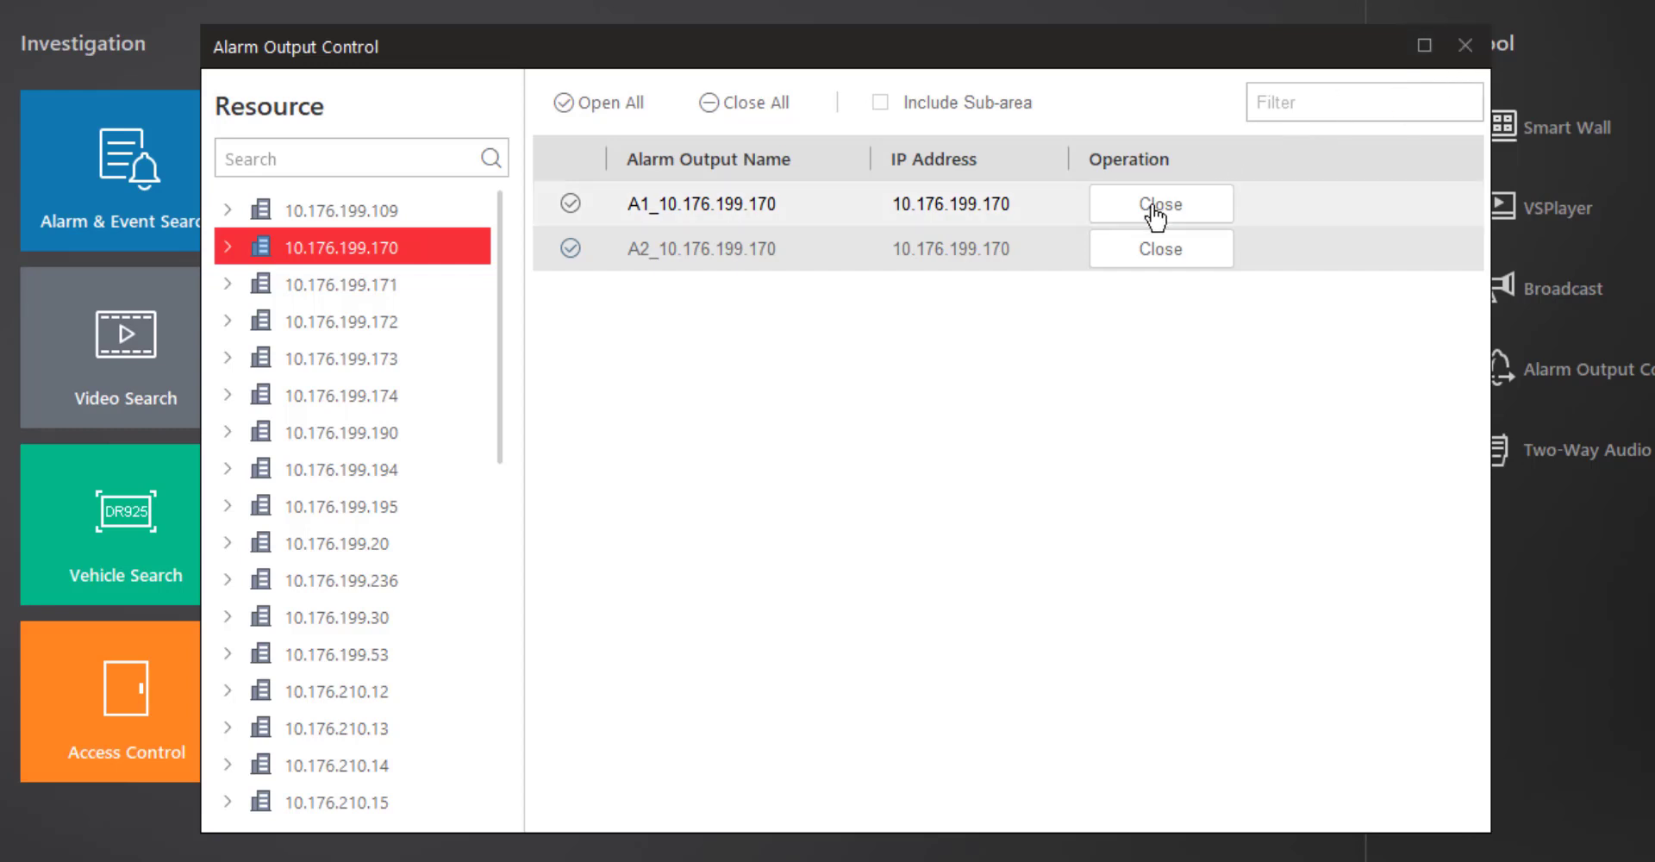
click(1104, 211)
click(1165, 254)
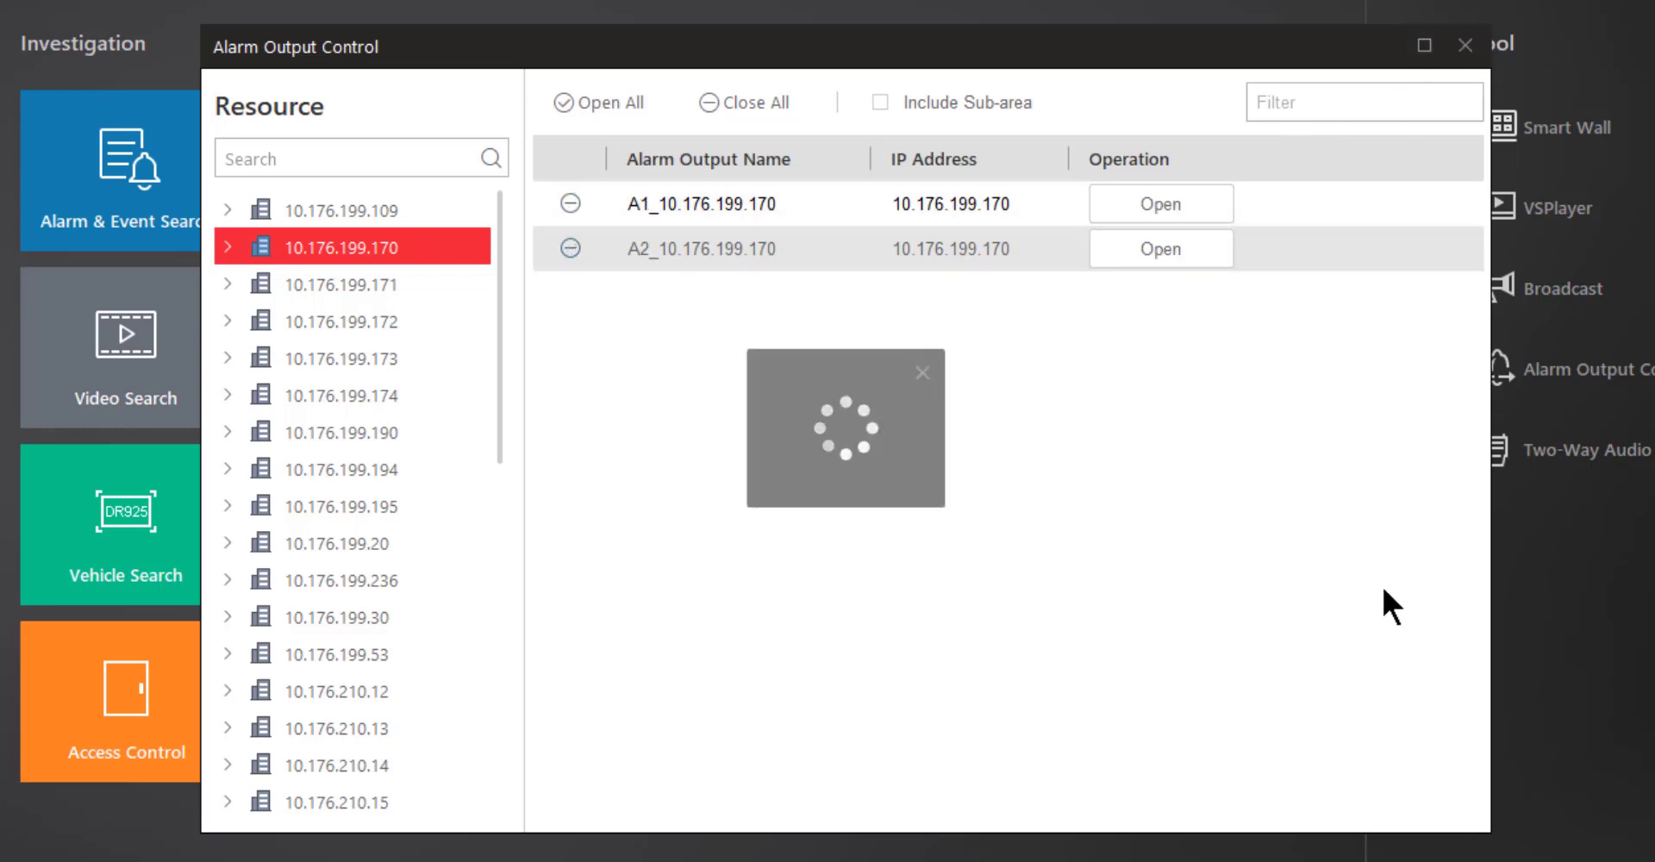
click(1478, 49)
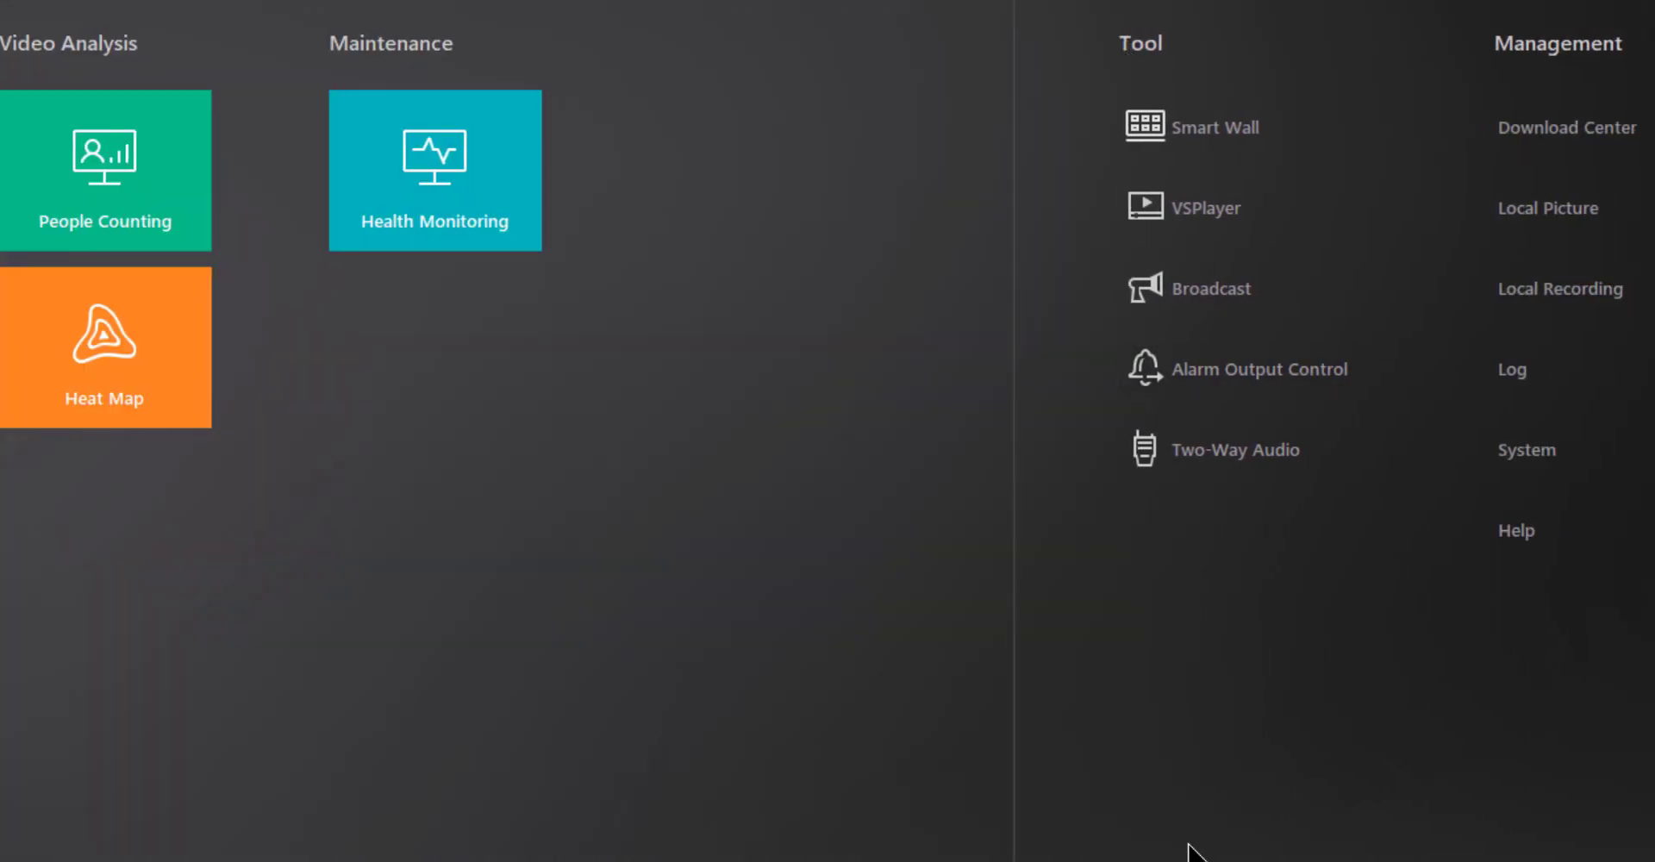
Open Two-Way Audio and select Demo NVR's Camera 01 in Two-Way Audio mode.
click(1241, 449)
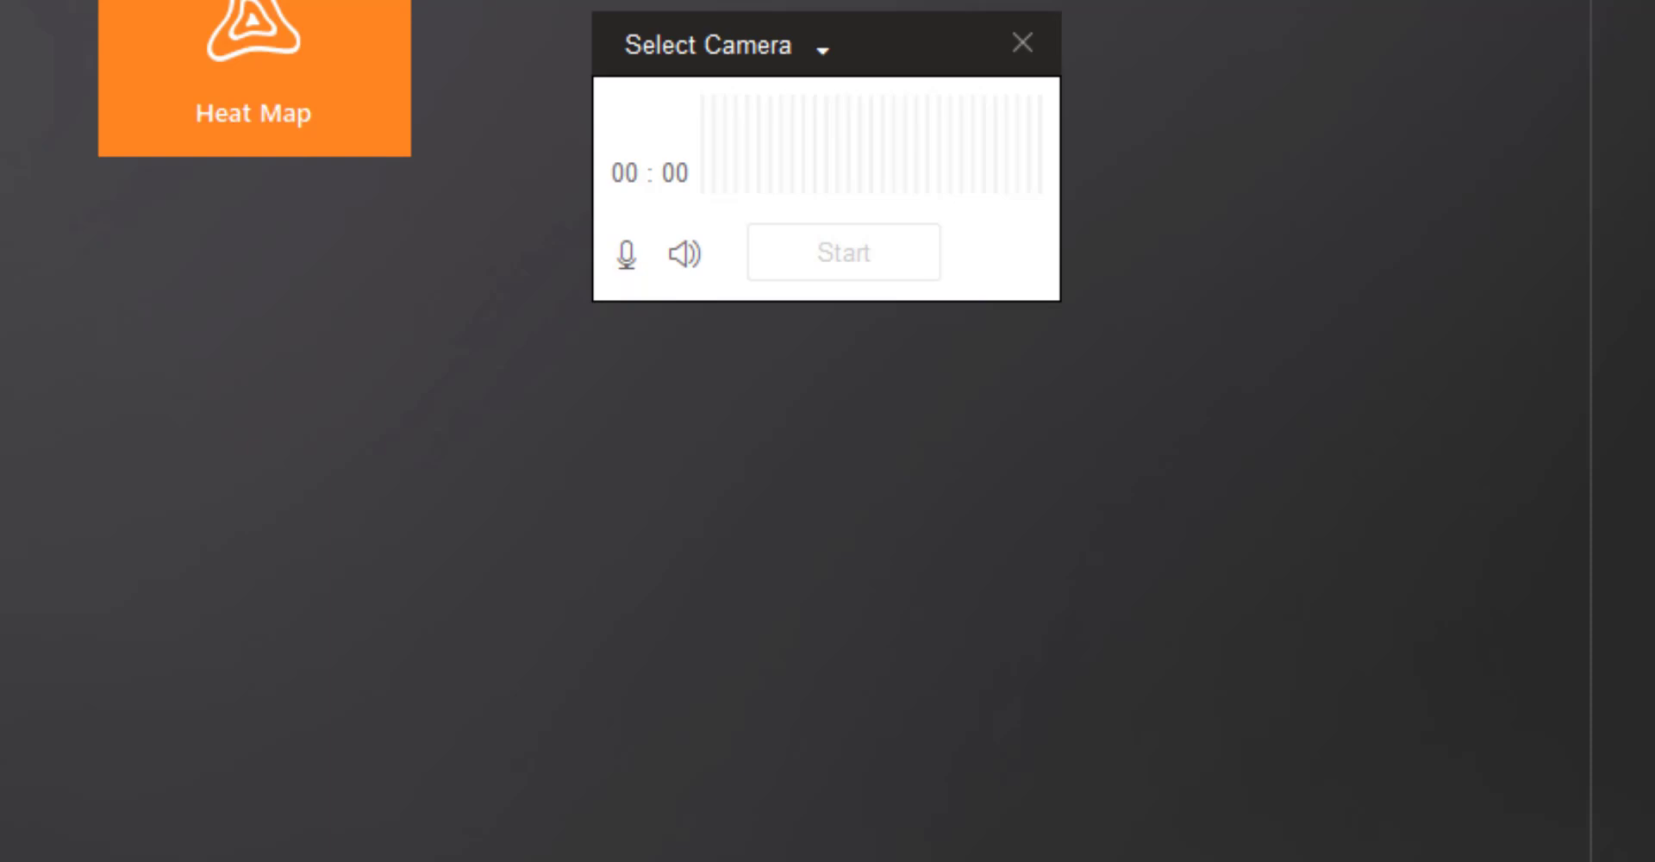
click(755, 45)
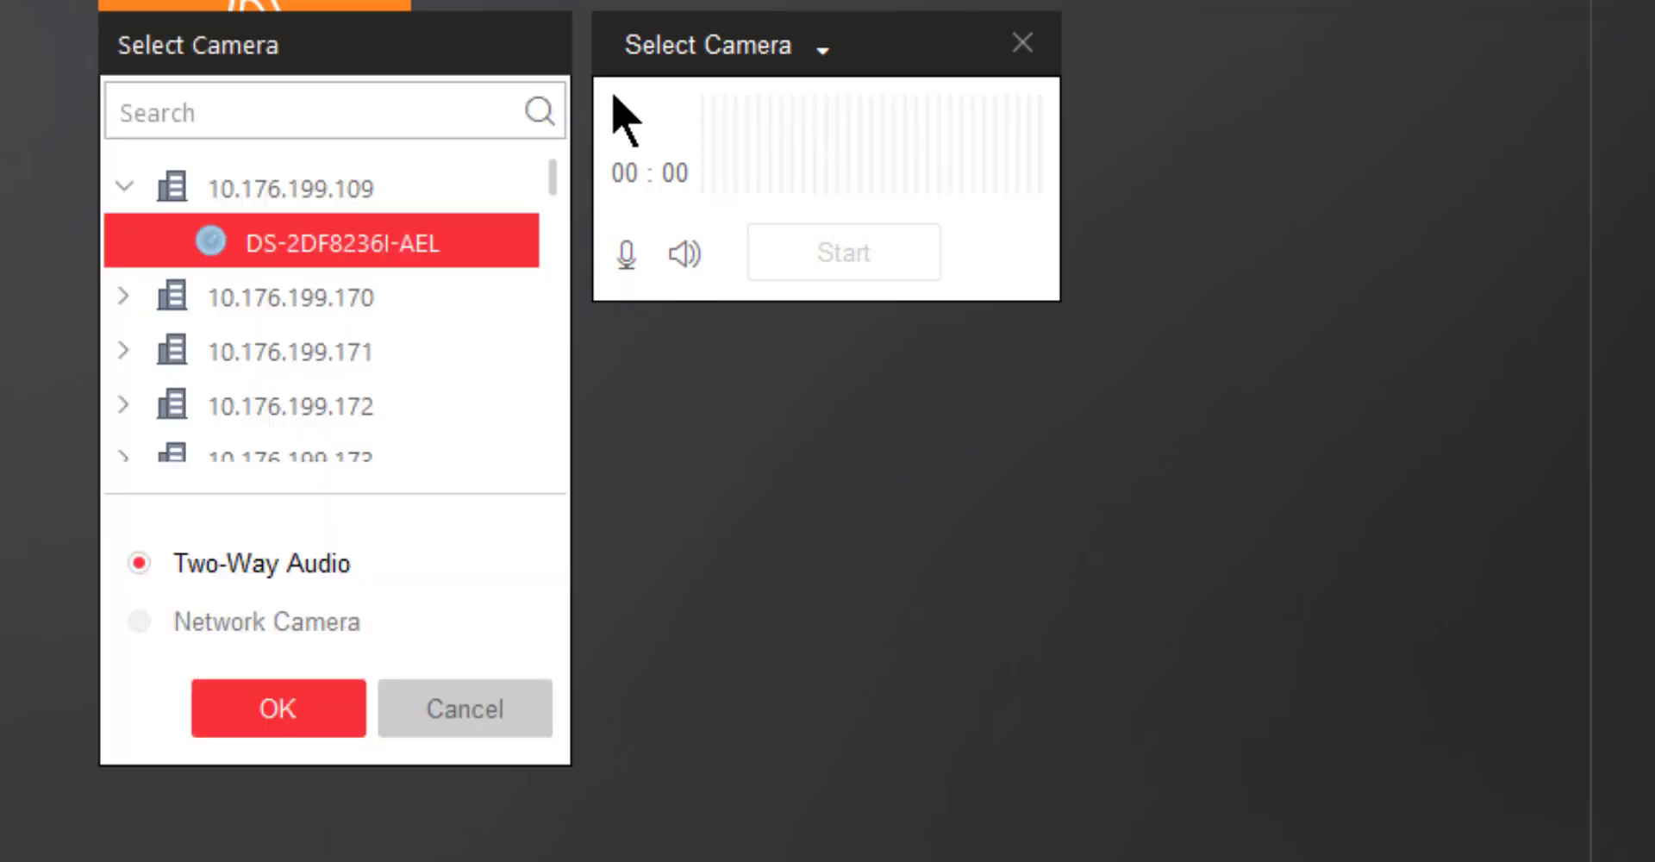
click(123, 188)
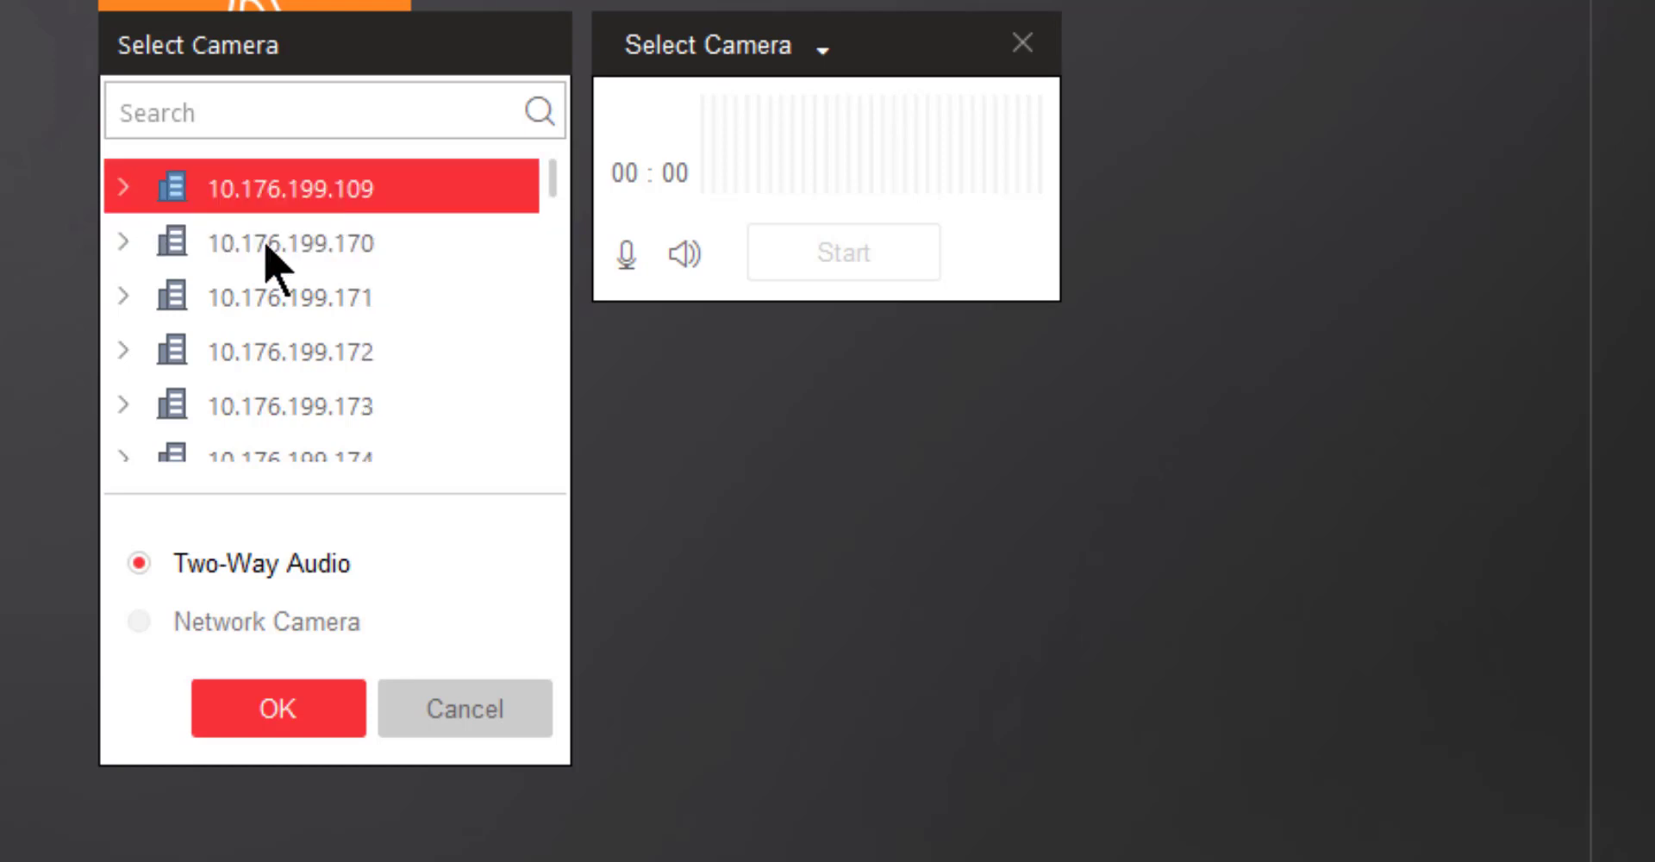
scroll(305, 274, down, 5)
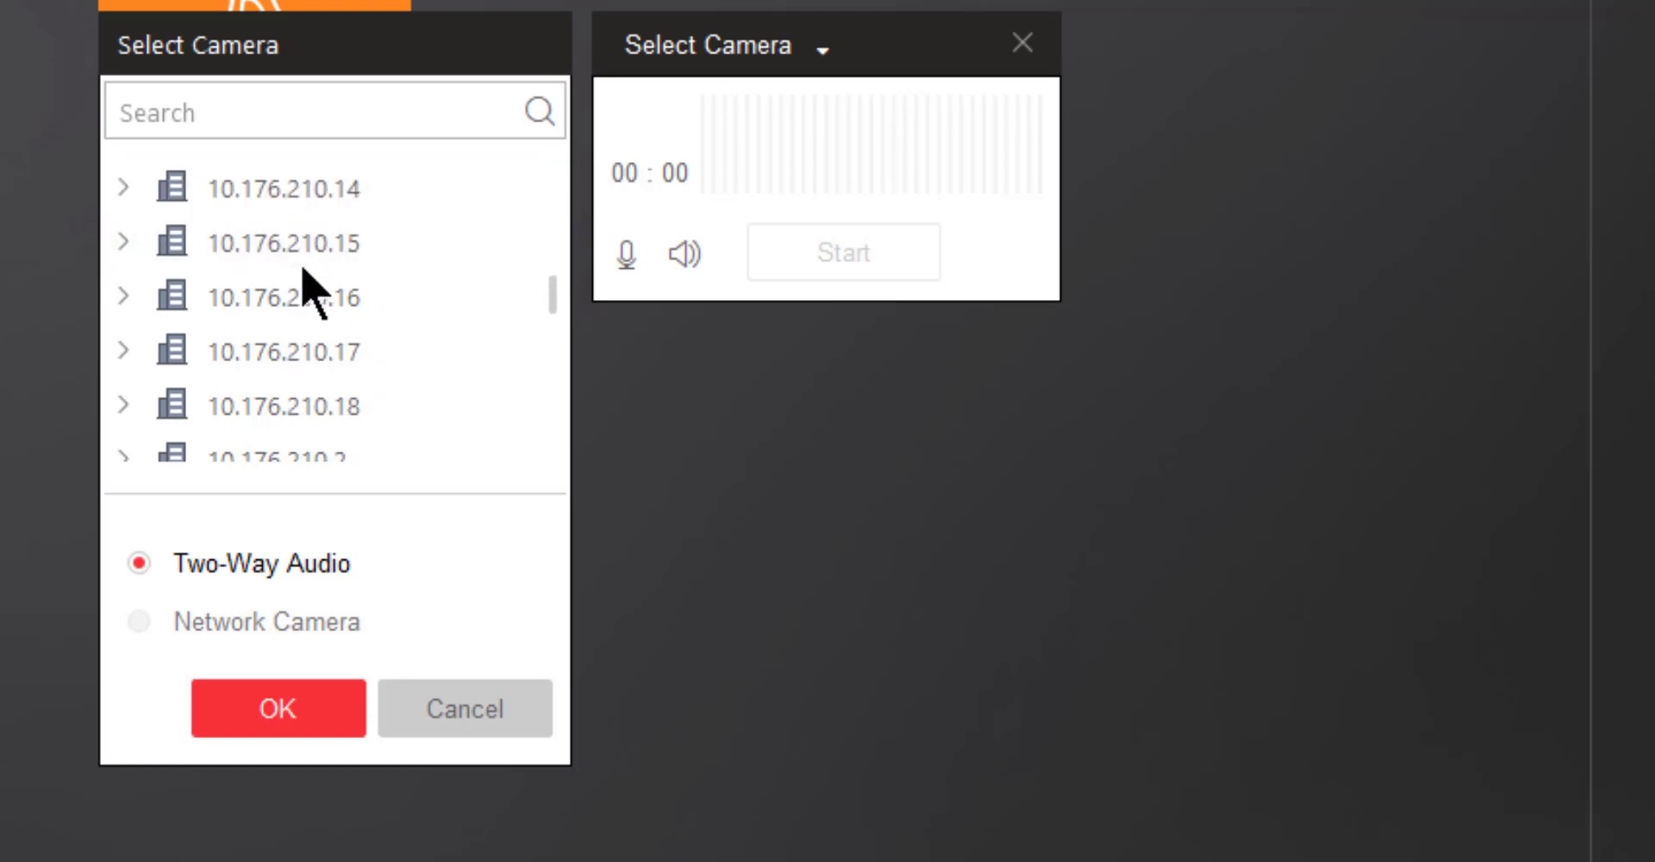
scroll(305, 293, down, 3)
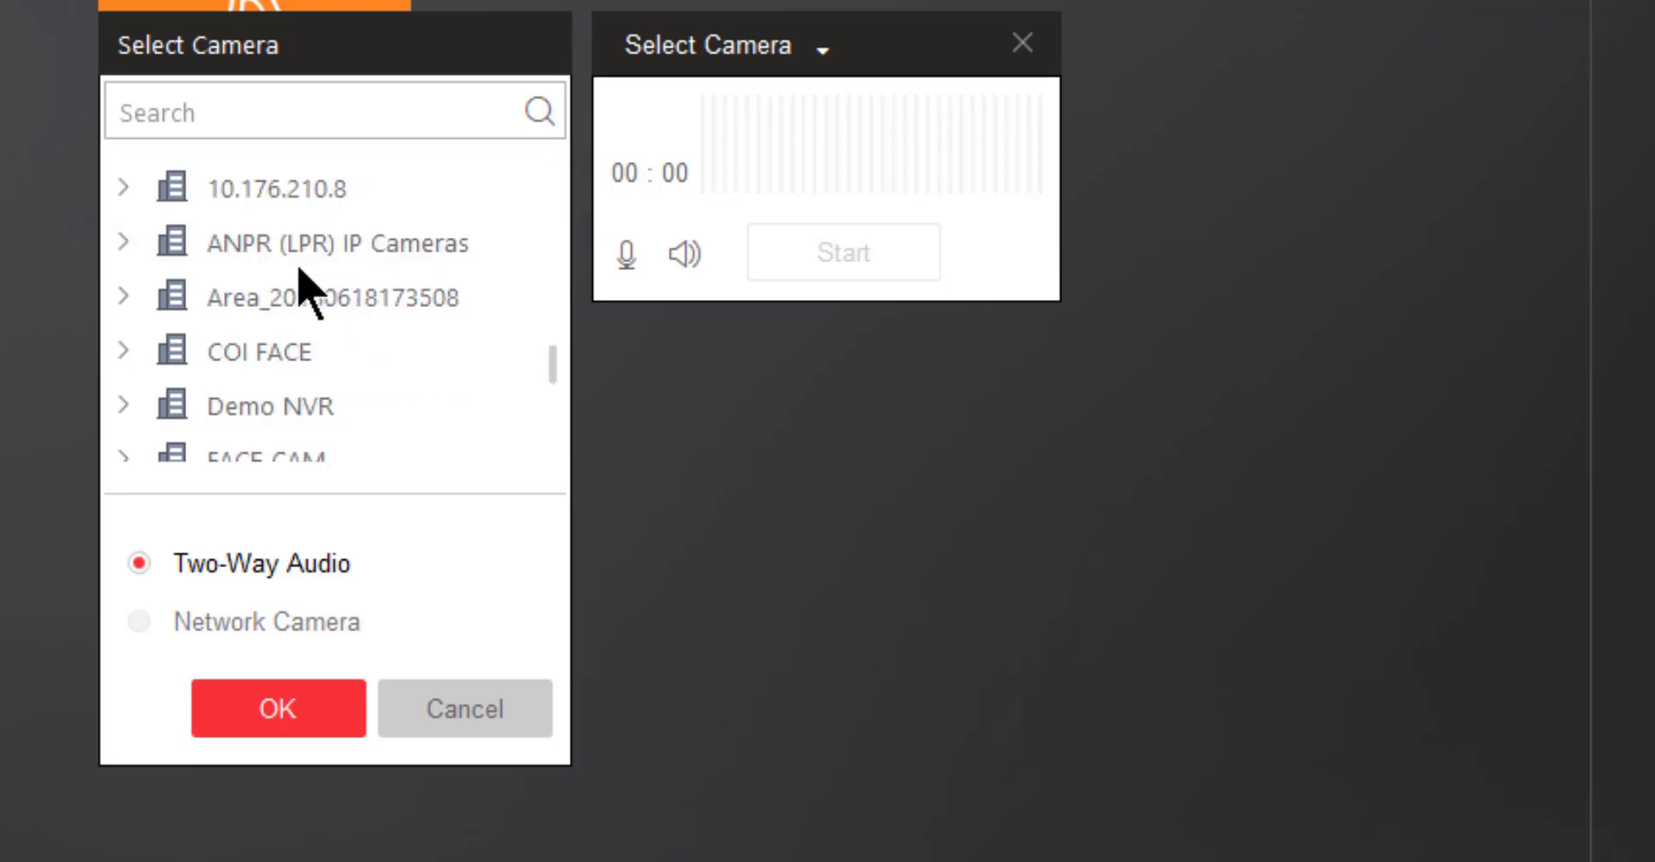
click(129, 405)
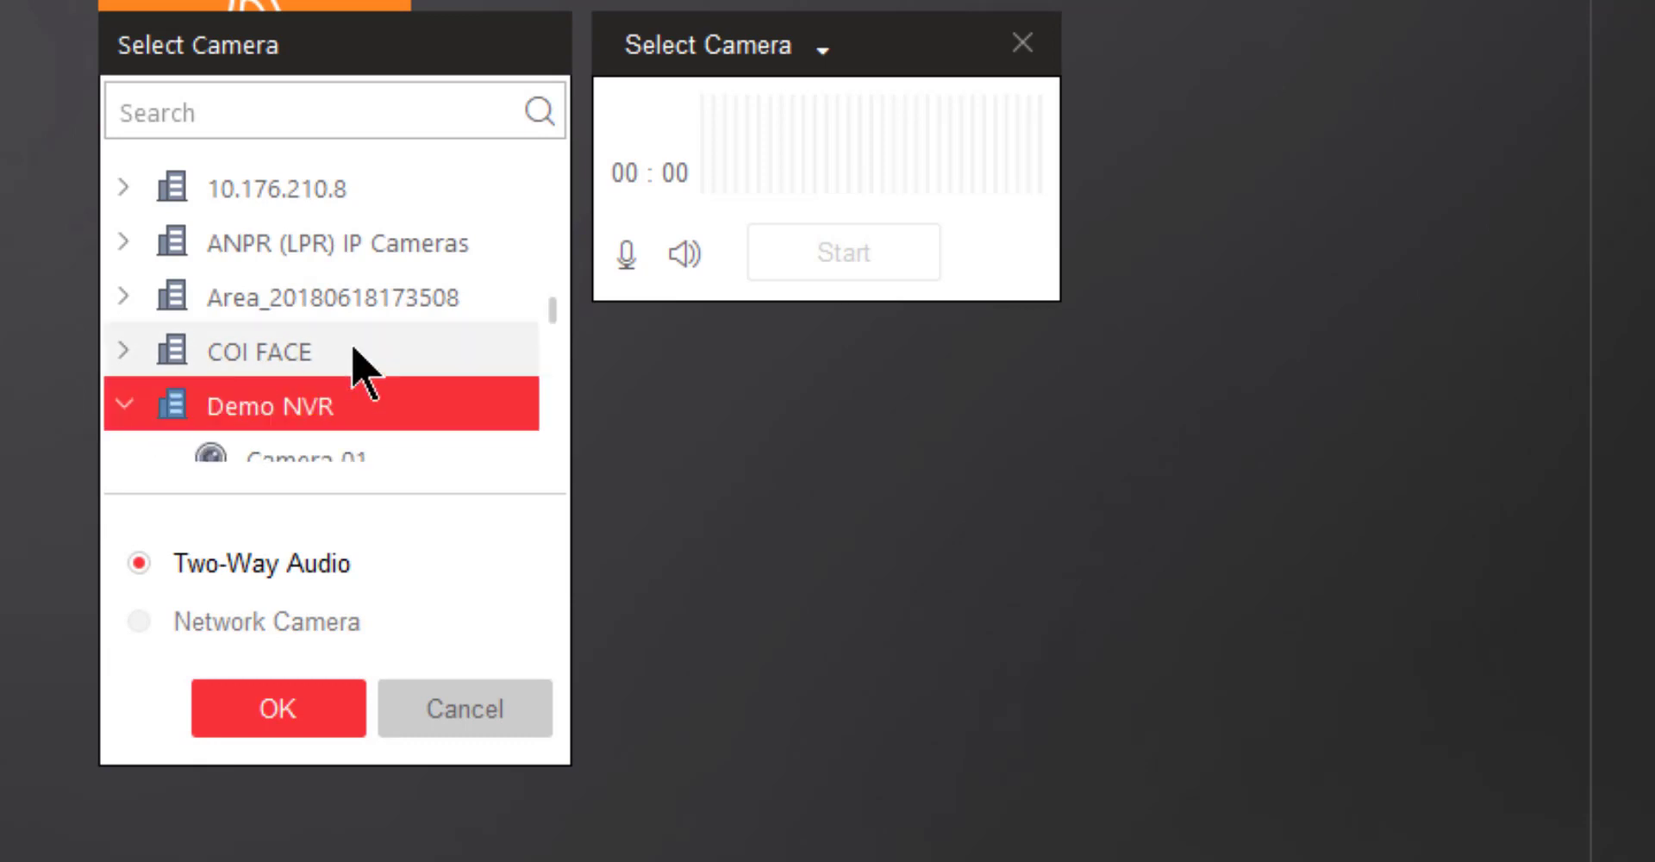
scroll(370, 362, down, 1)
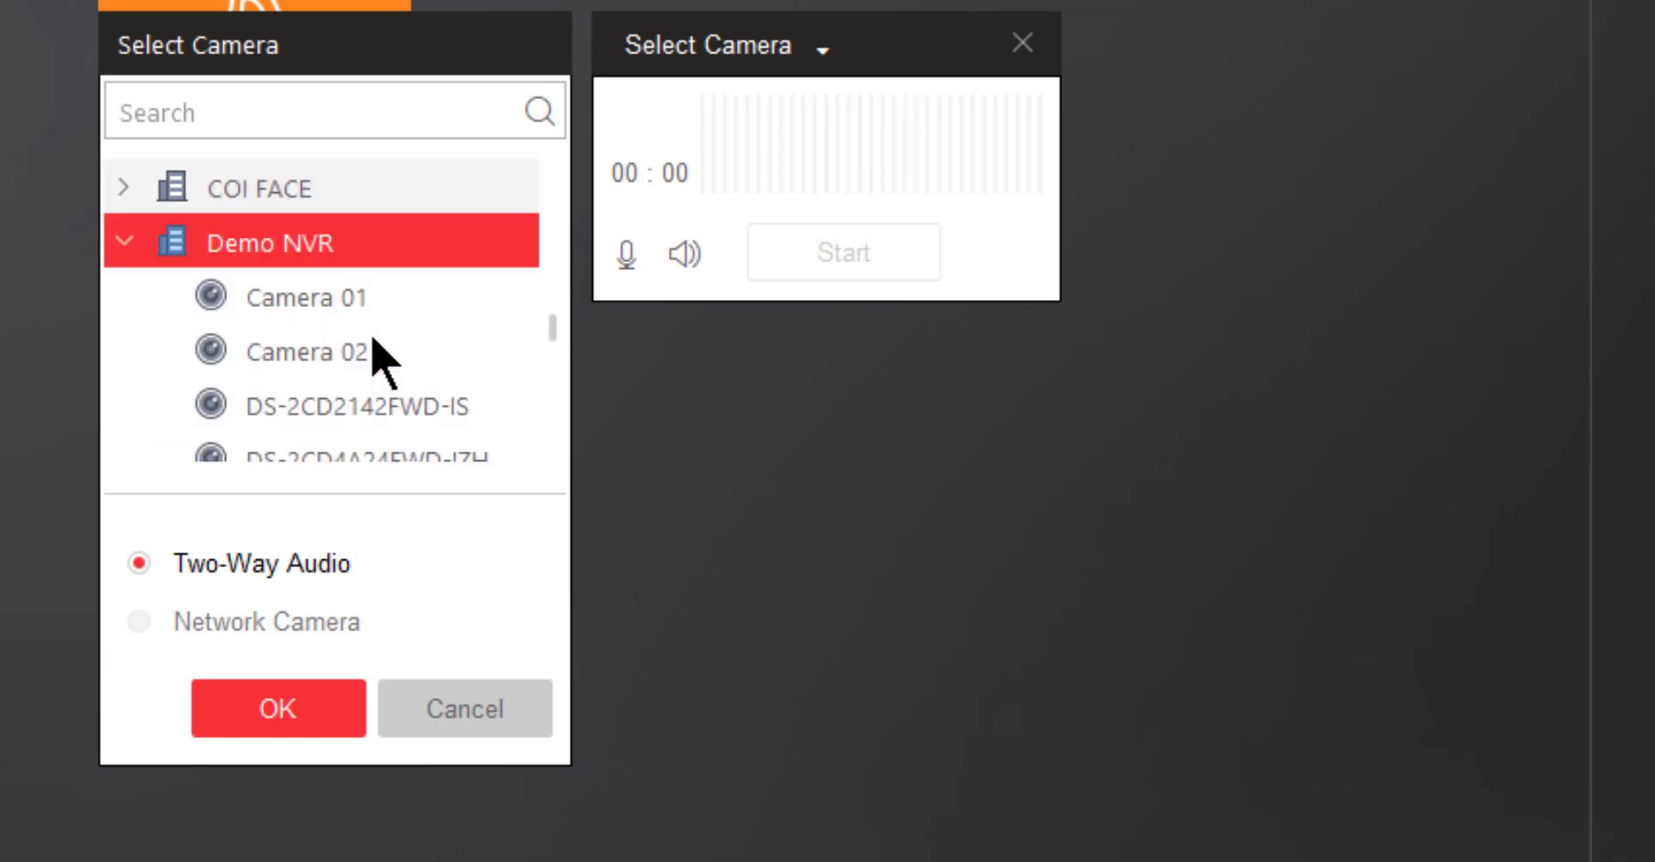
click(303, 312)
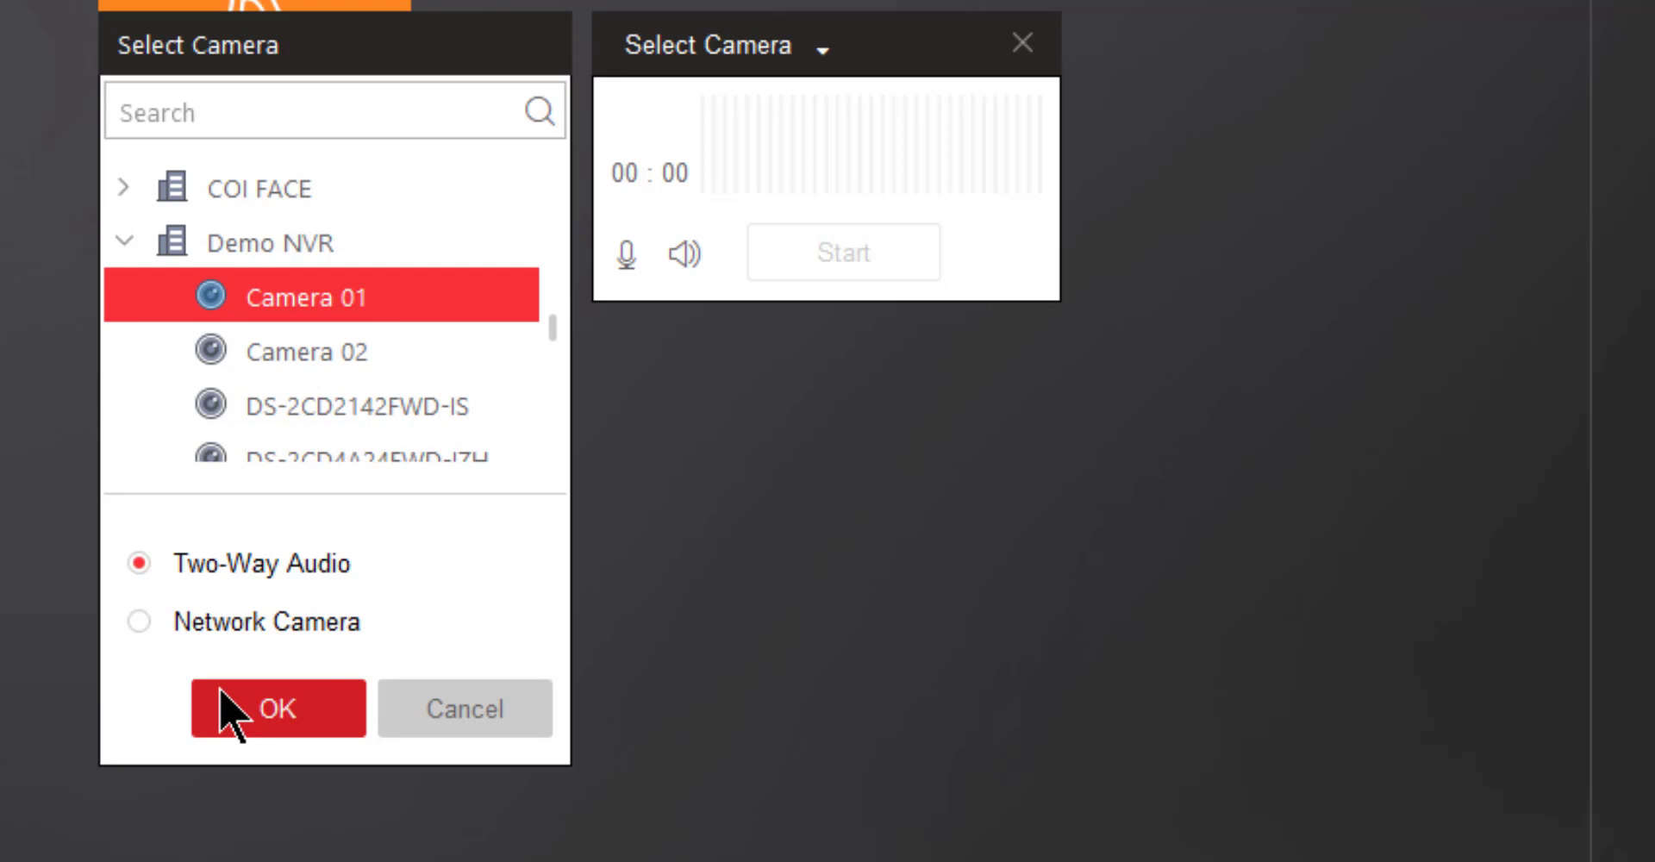
click(244, 561)
click(271, 728)
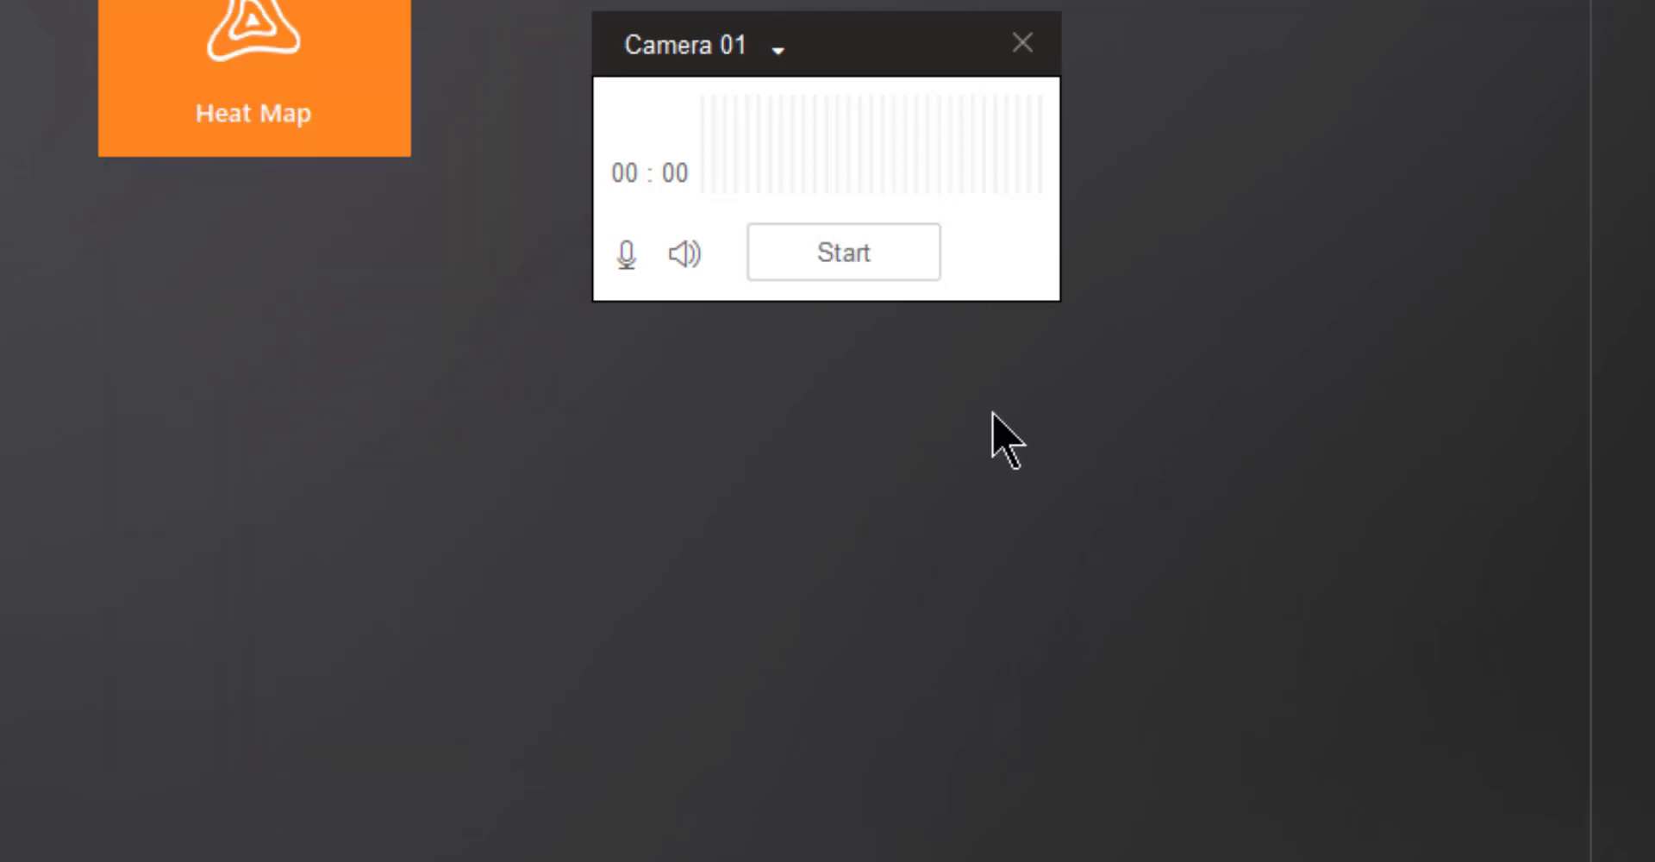
Start talking with Camera 01, raise microphone and speaker volume, then stop the session.
click(891, 270)
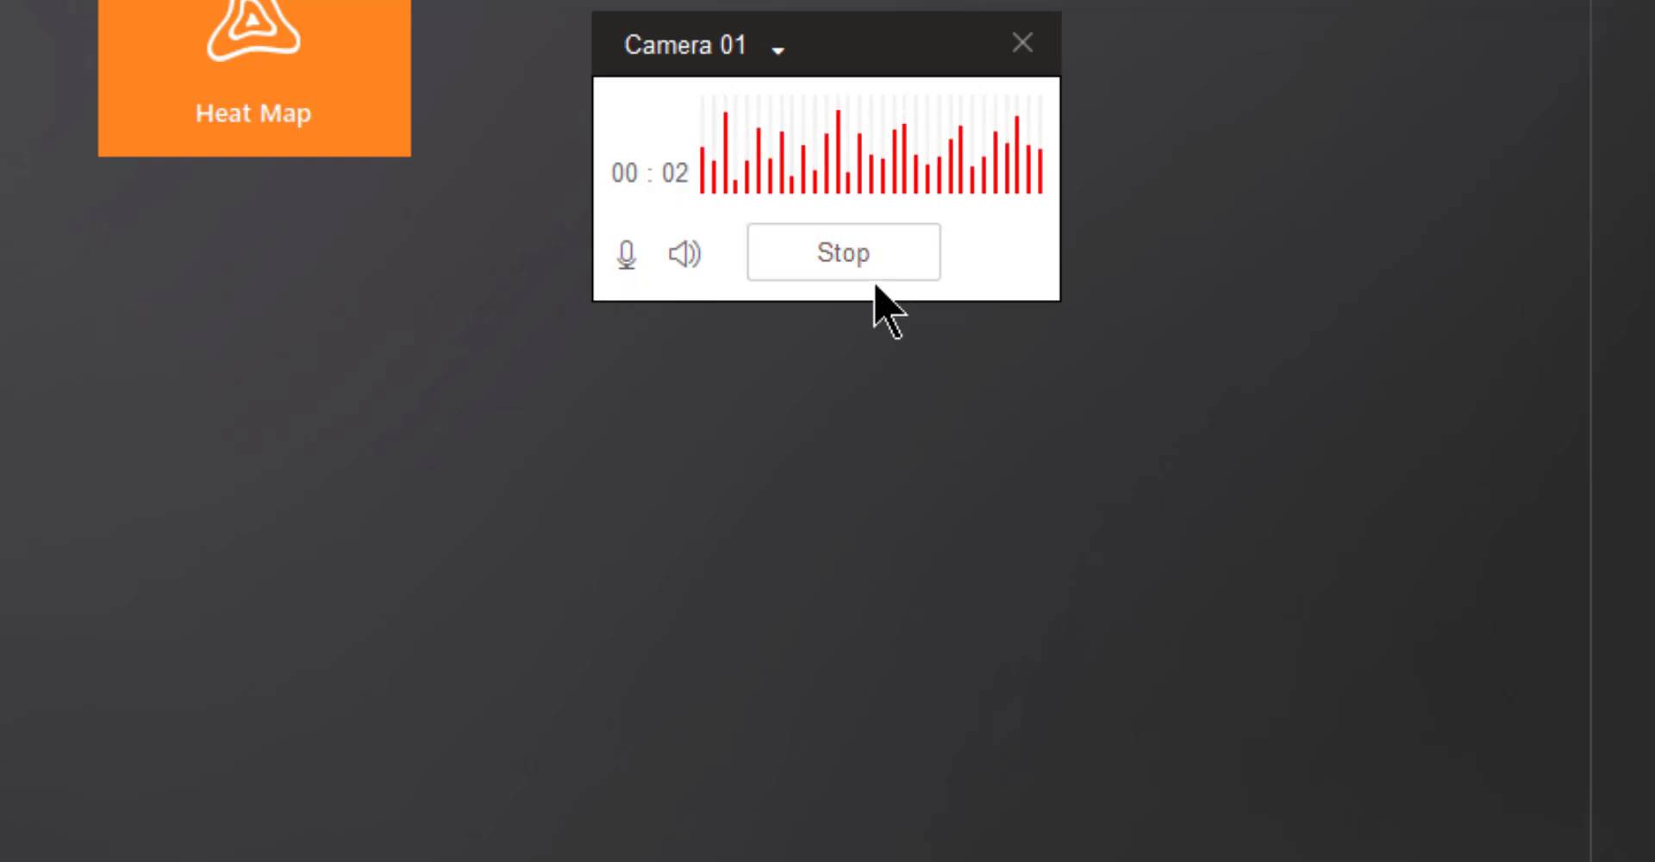
click(625, 259)
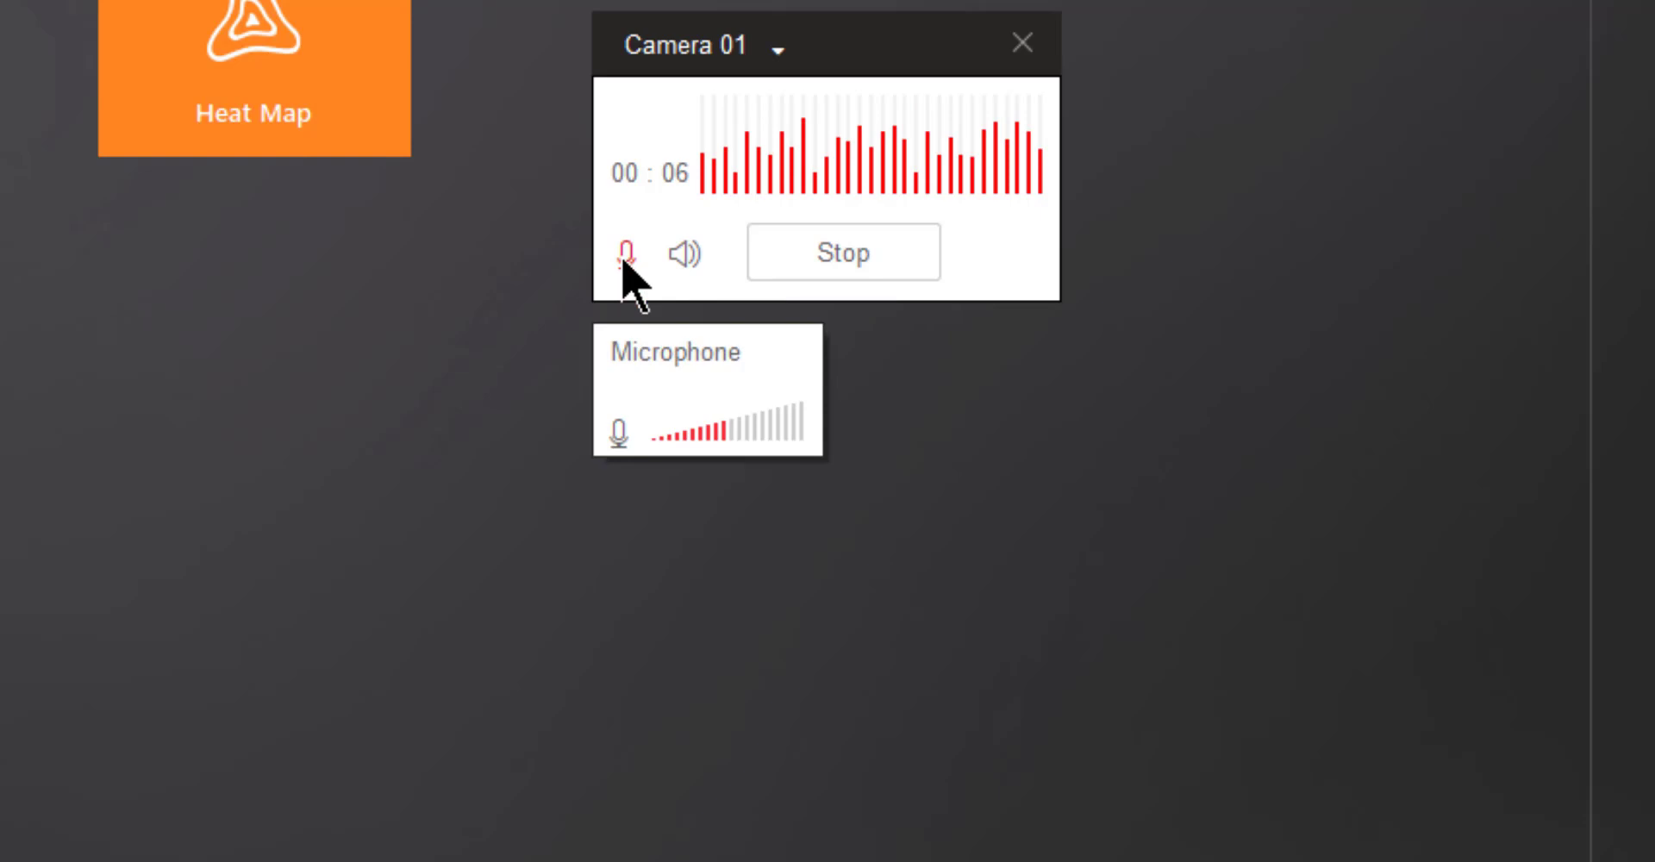
click(776, 423)
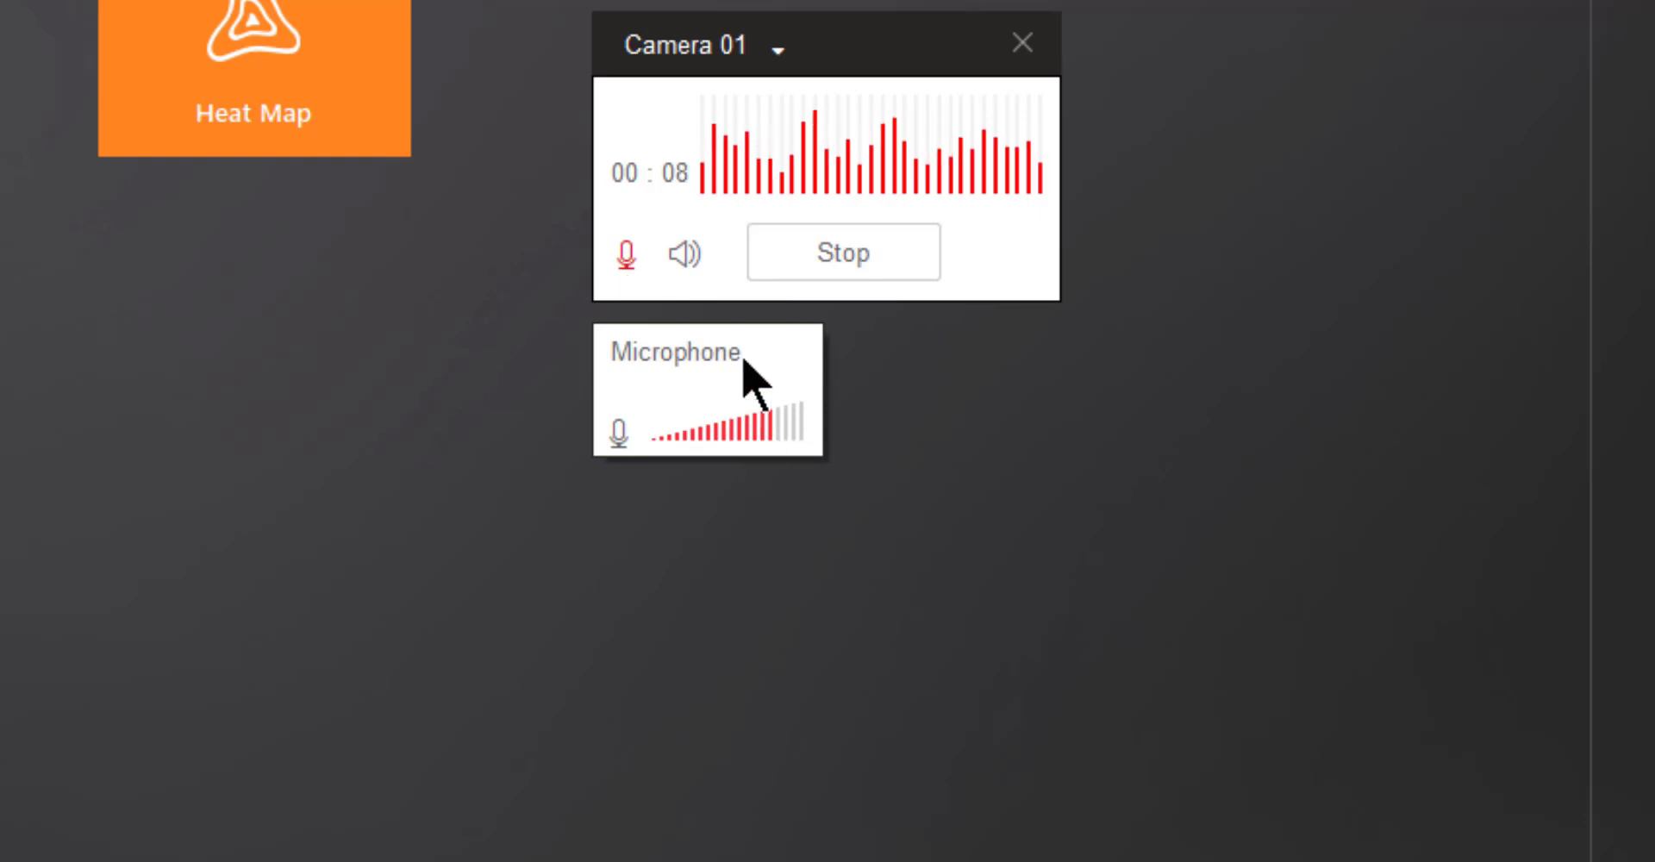
click(691, 258)
click(747, 414)
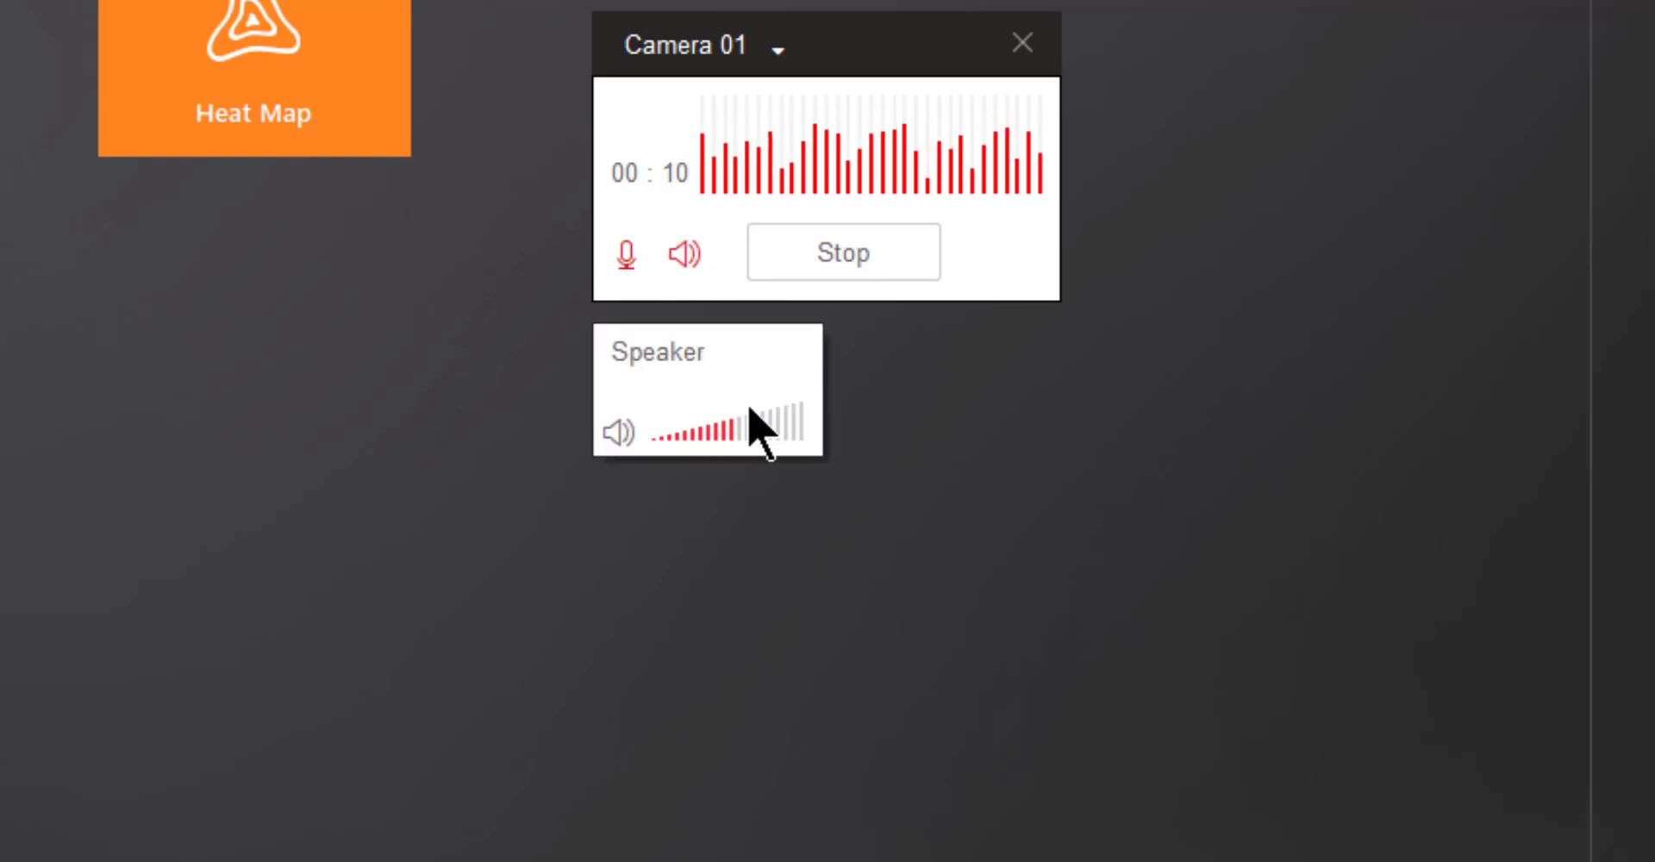
click(764, 415)
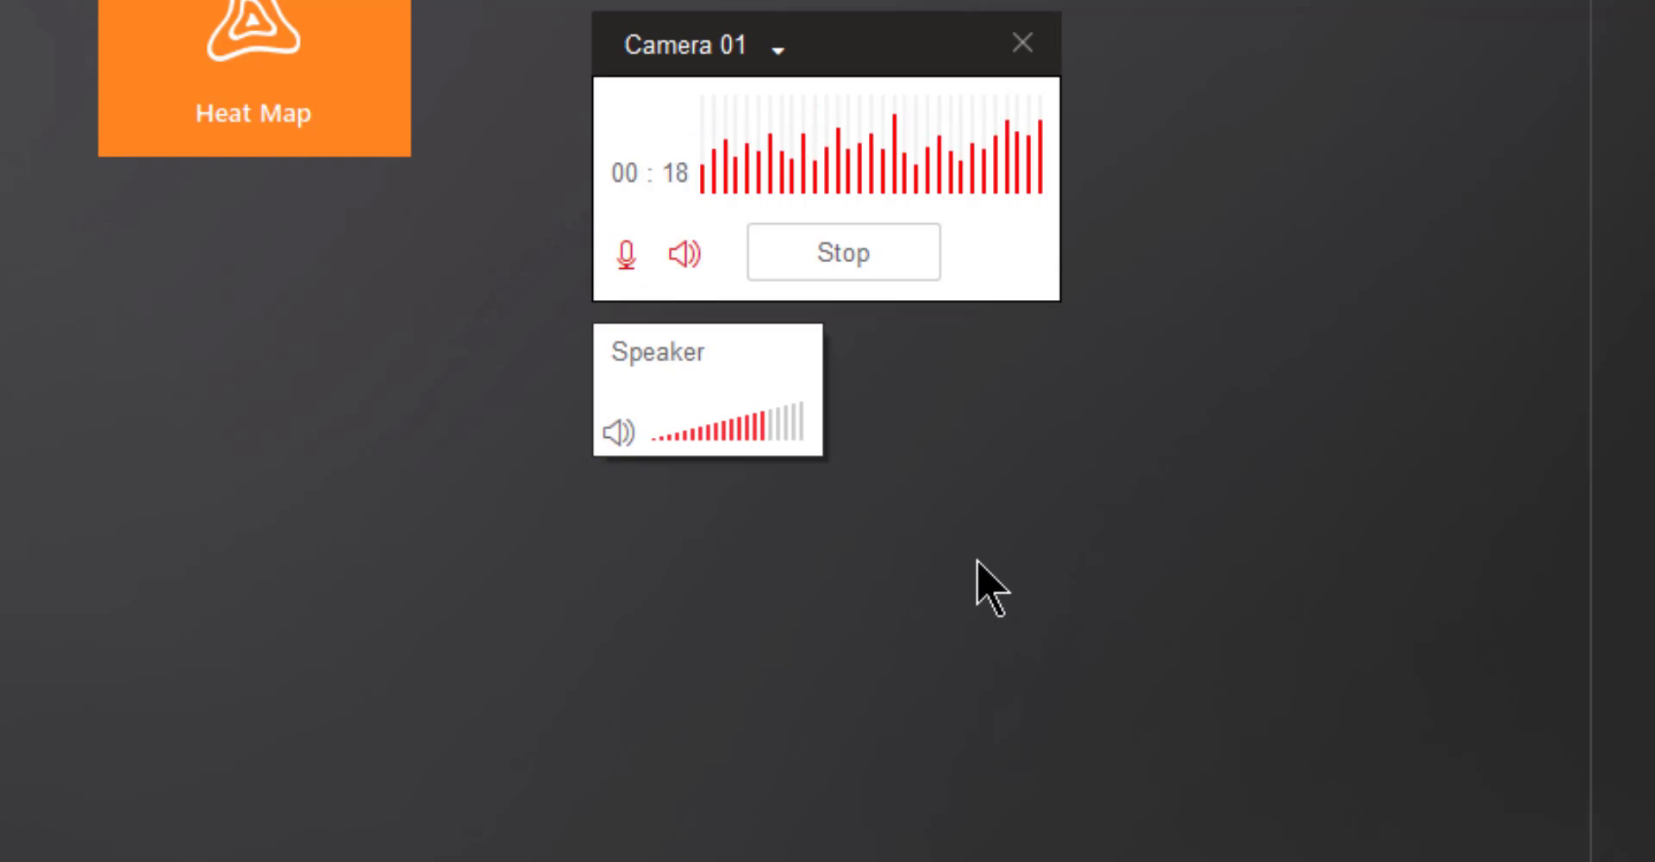
click(868, 260)
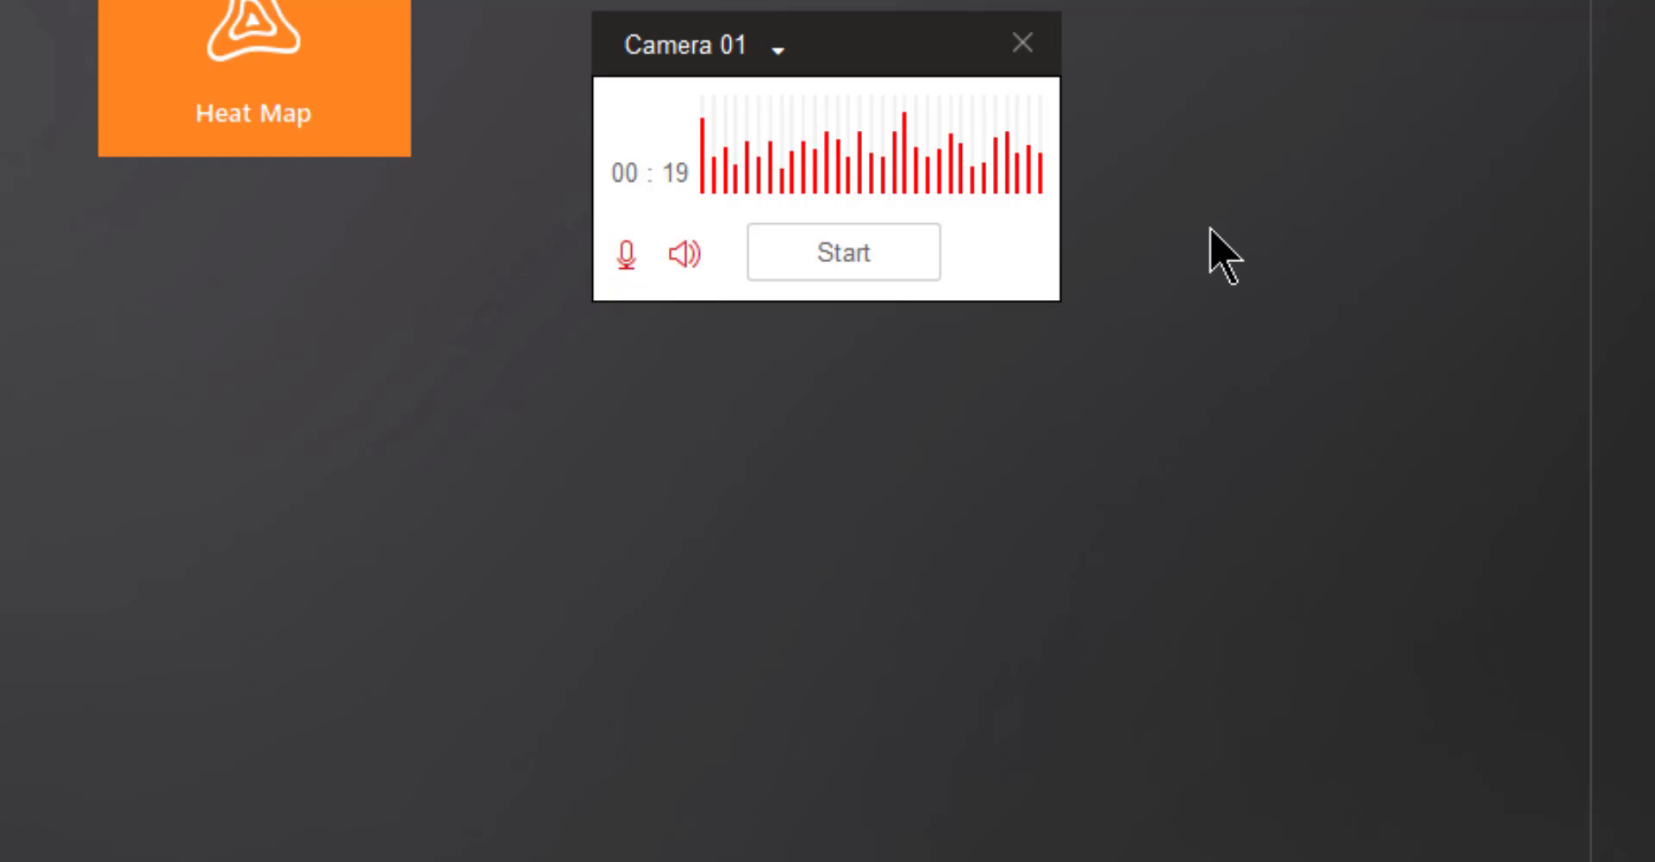
Close the Camera 01 two-way audio panel.
click(1024, 44)
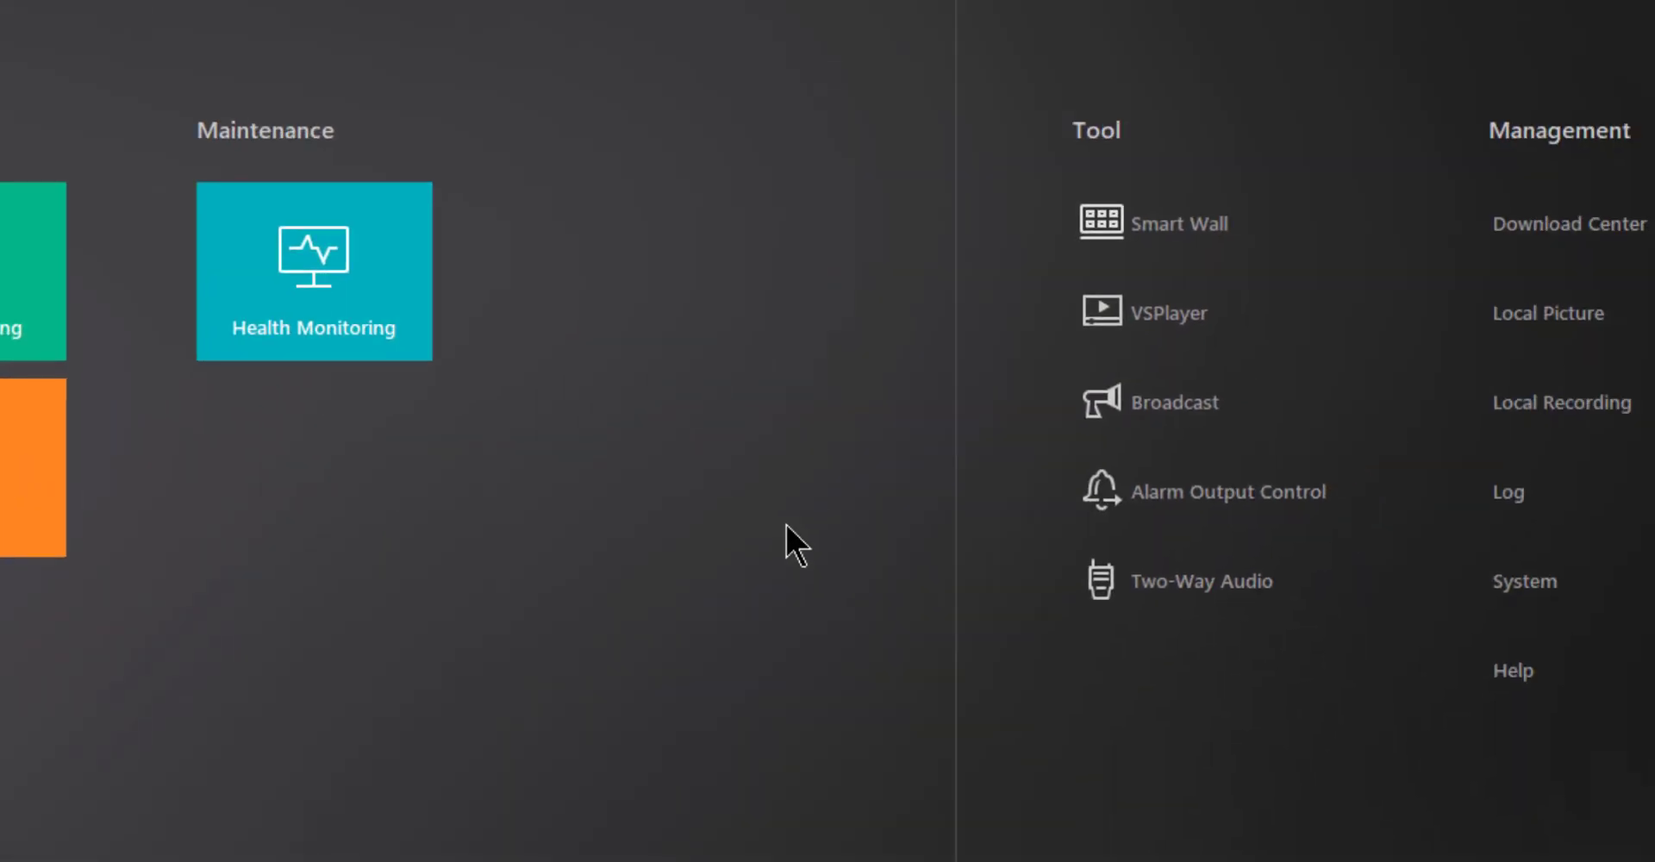